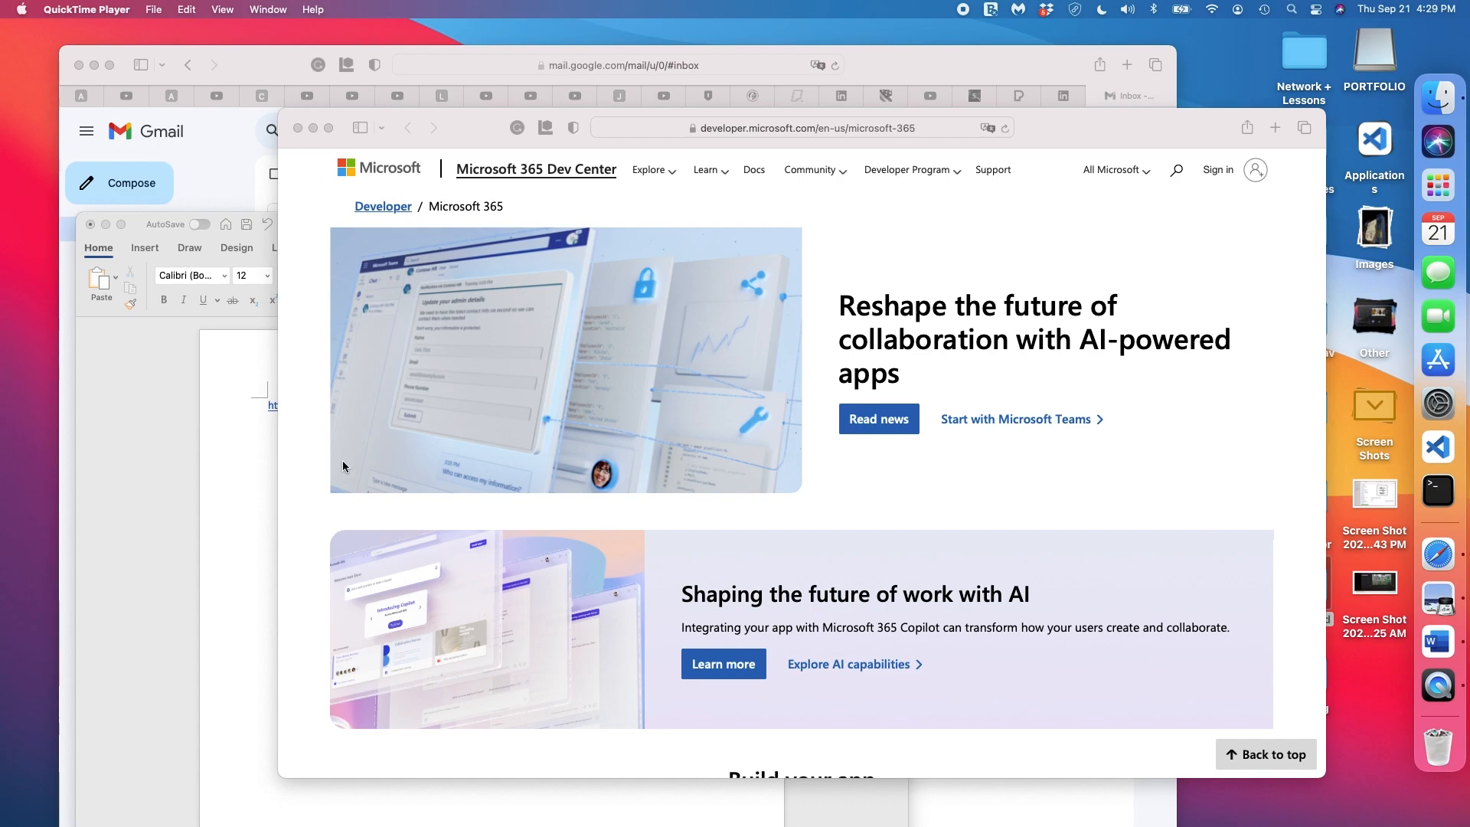
Step: Scroll to the Community section and open 'Join the Microsoft 365 Developer Program' via Join today
scroll(574, 572, "down", 8)
scroll(574, 571, "up", 8)
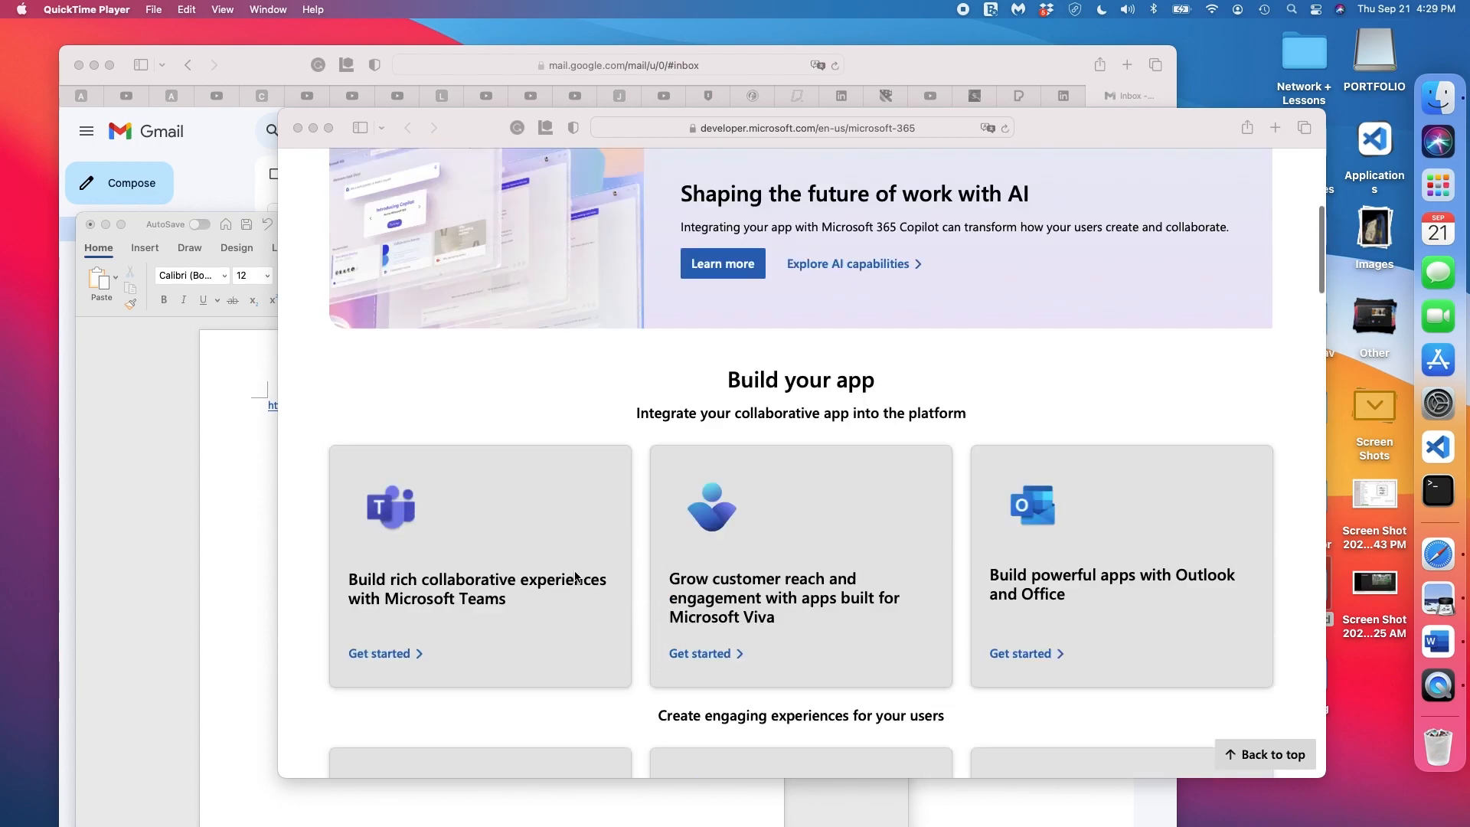
scroll(576, 576, "down", 1)
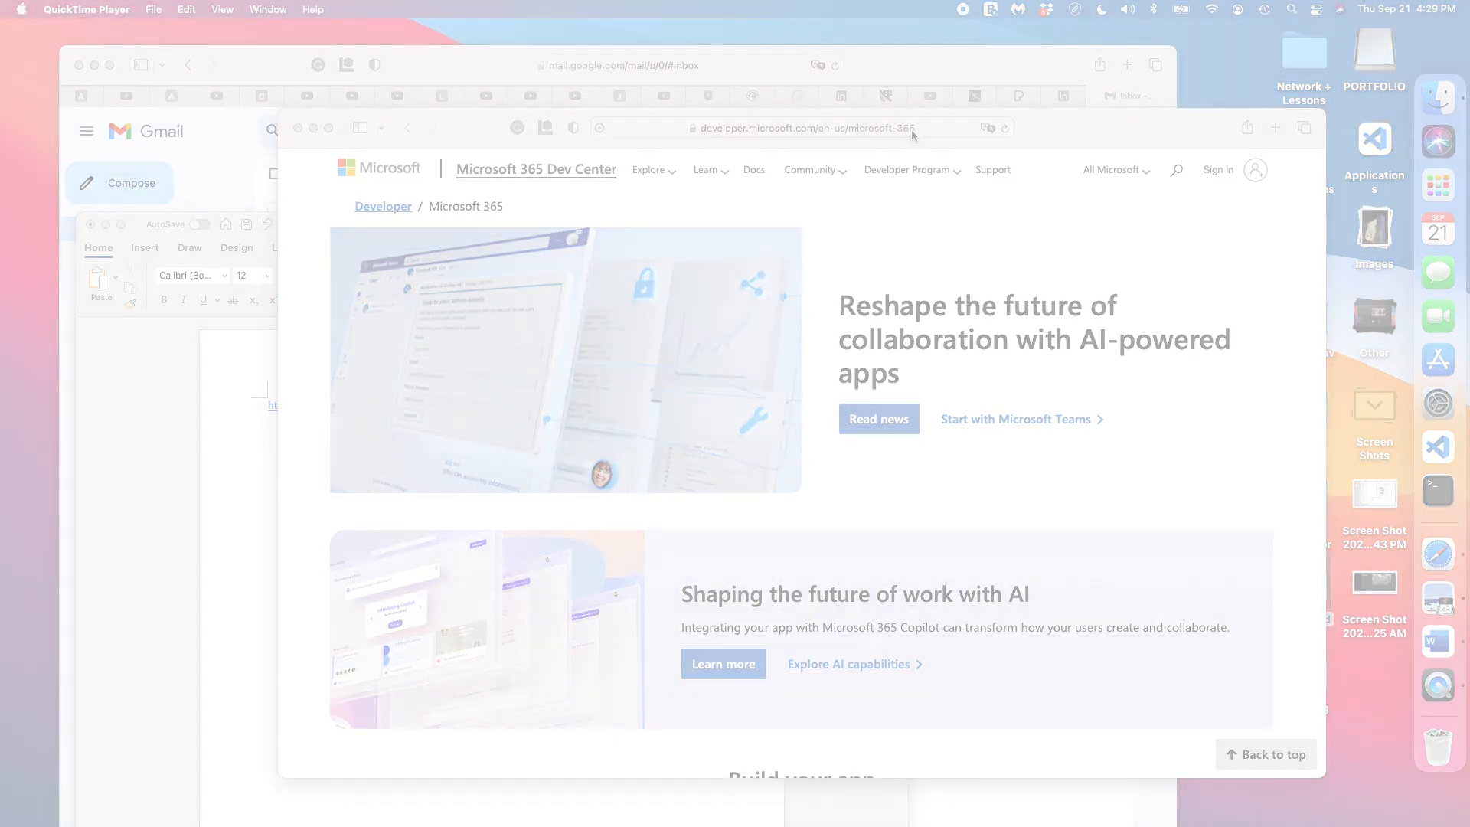
scroll(793, 417, "down", 10)
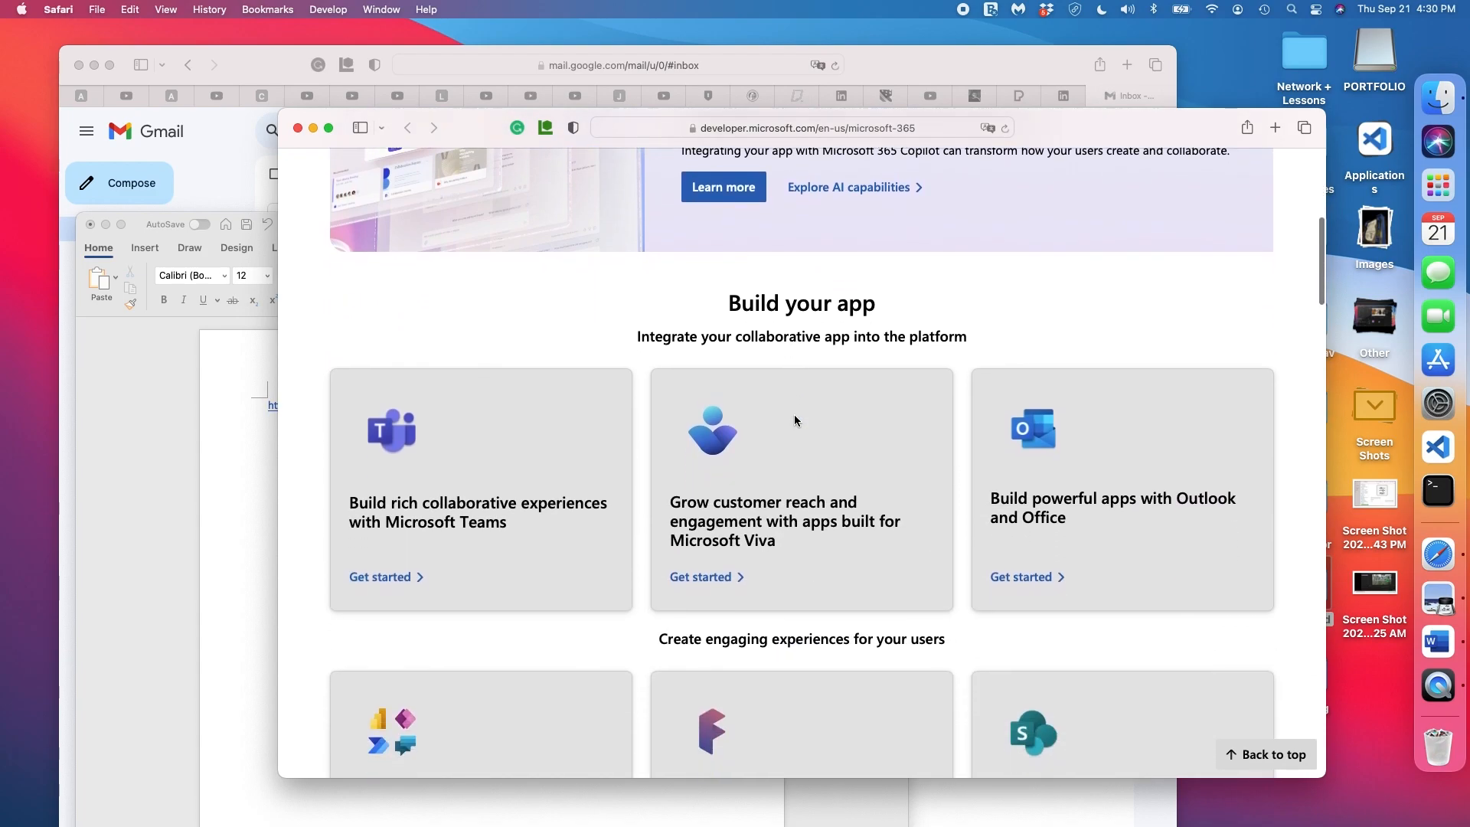
scroll(793, 419, "down", 5)
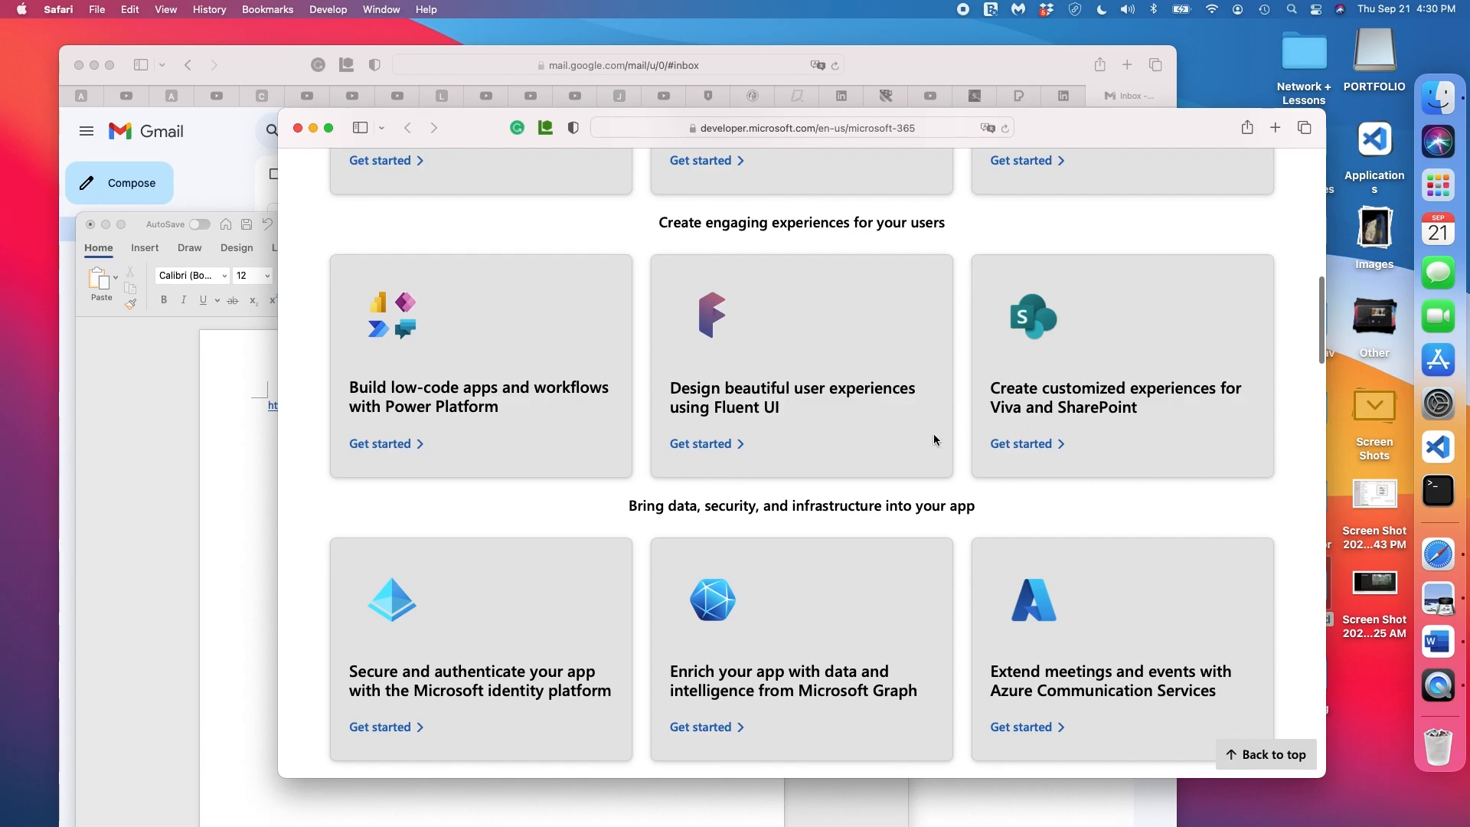
scroll(811, 484, "down", 1)
scroll(811, 484, "down", 10)
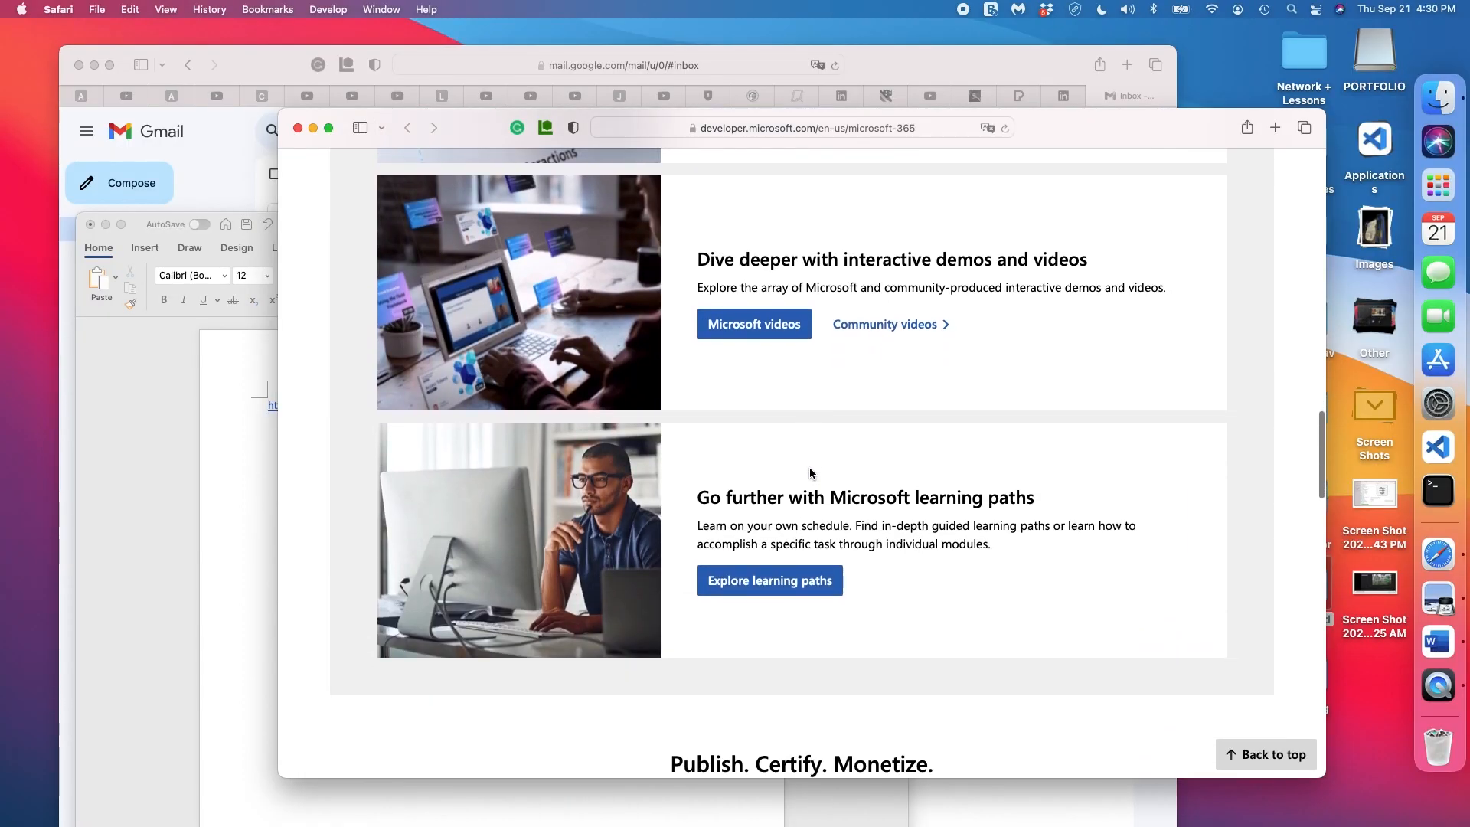
scroll(811, 428, "down", 15)
scroll(810, 473, "down", 15)
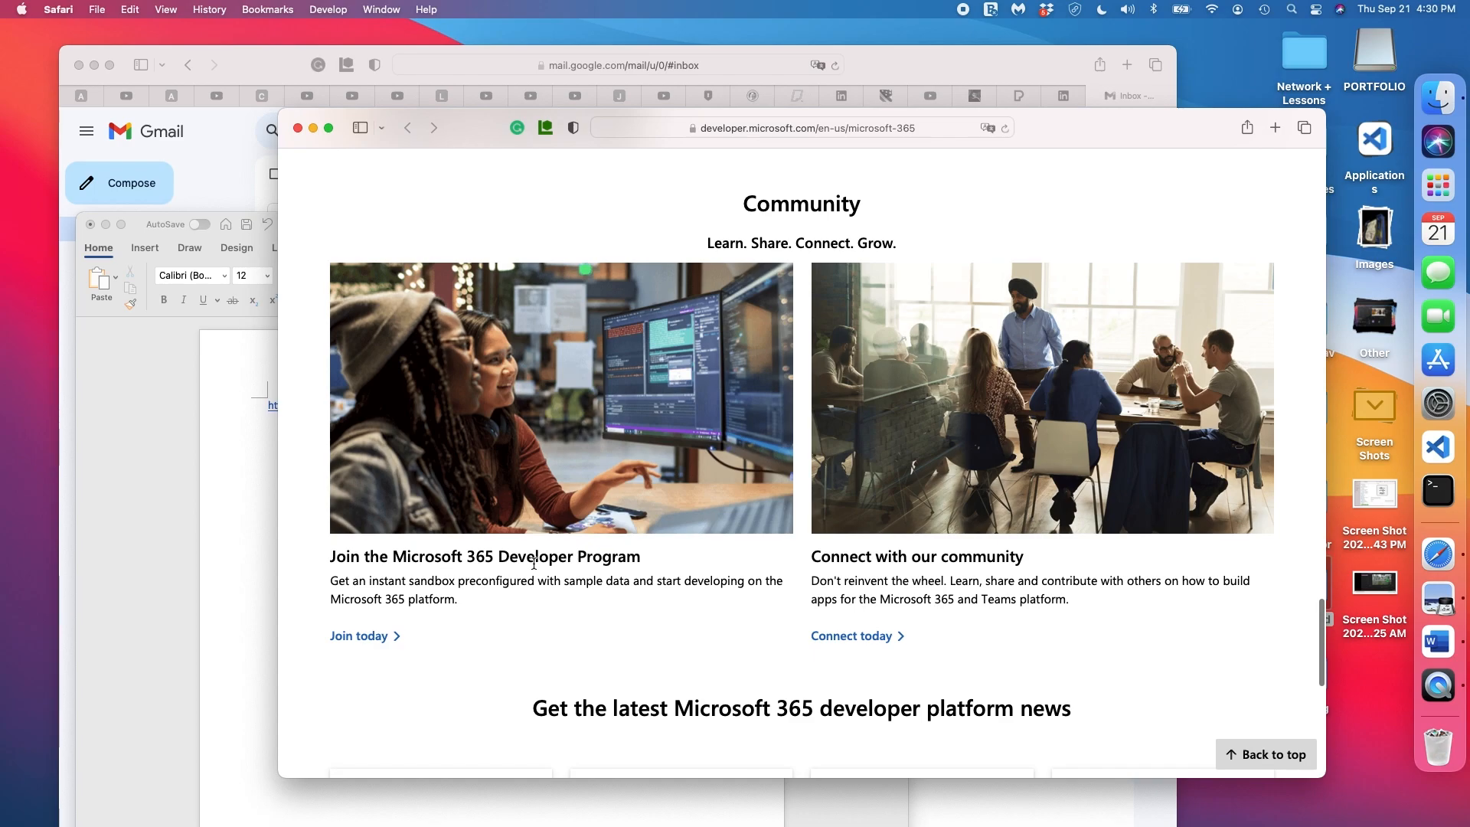
left_click(361, 637)
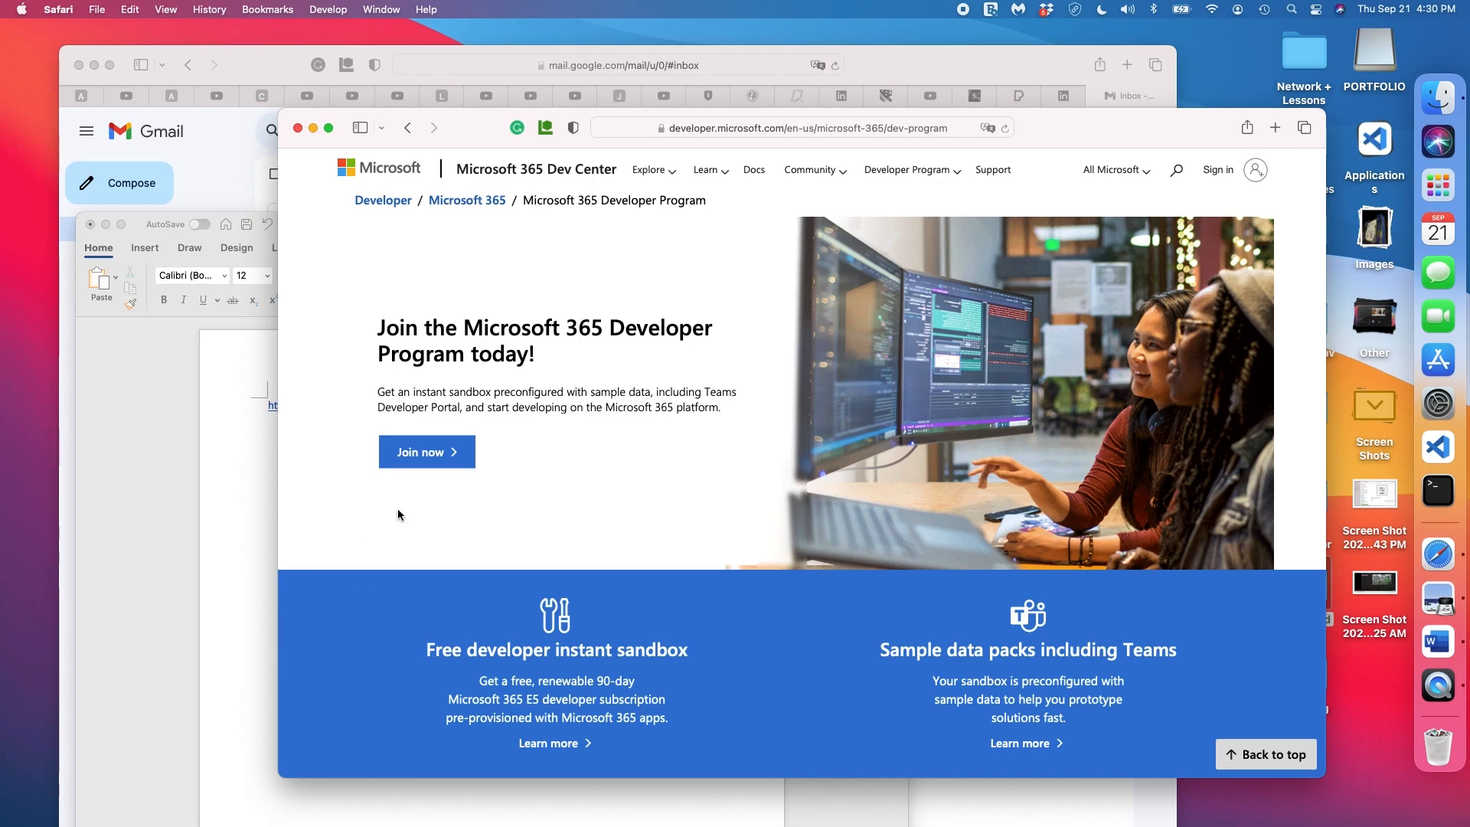
Step: Choose Join now, create a brand-new Microsoft account, and submit a Gmail address for it
left_click(424, 458)
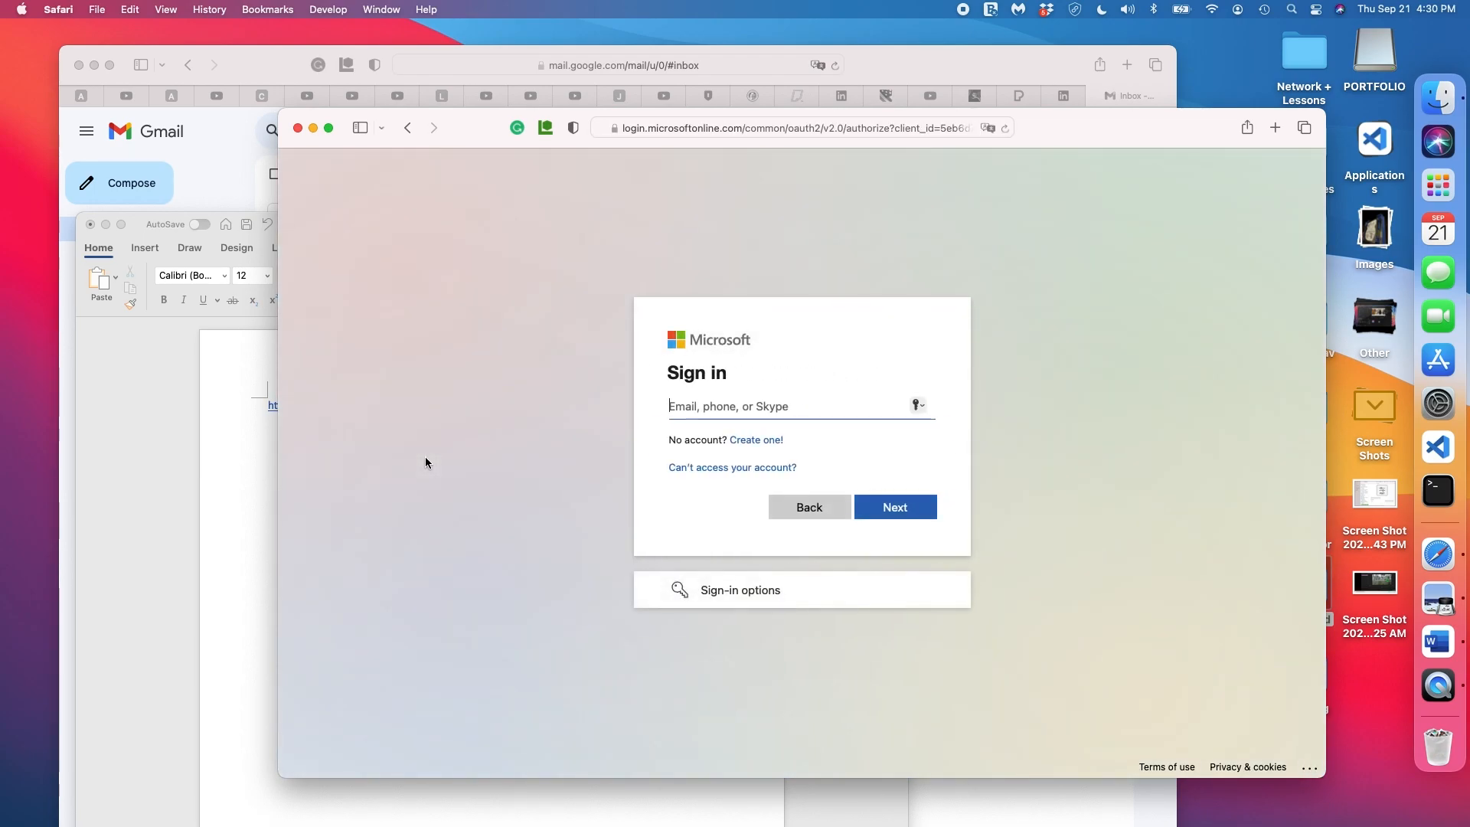
left_click(762, 441)
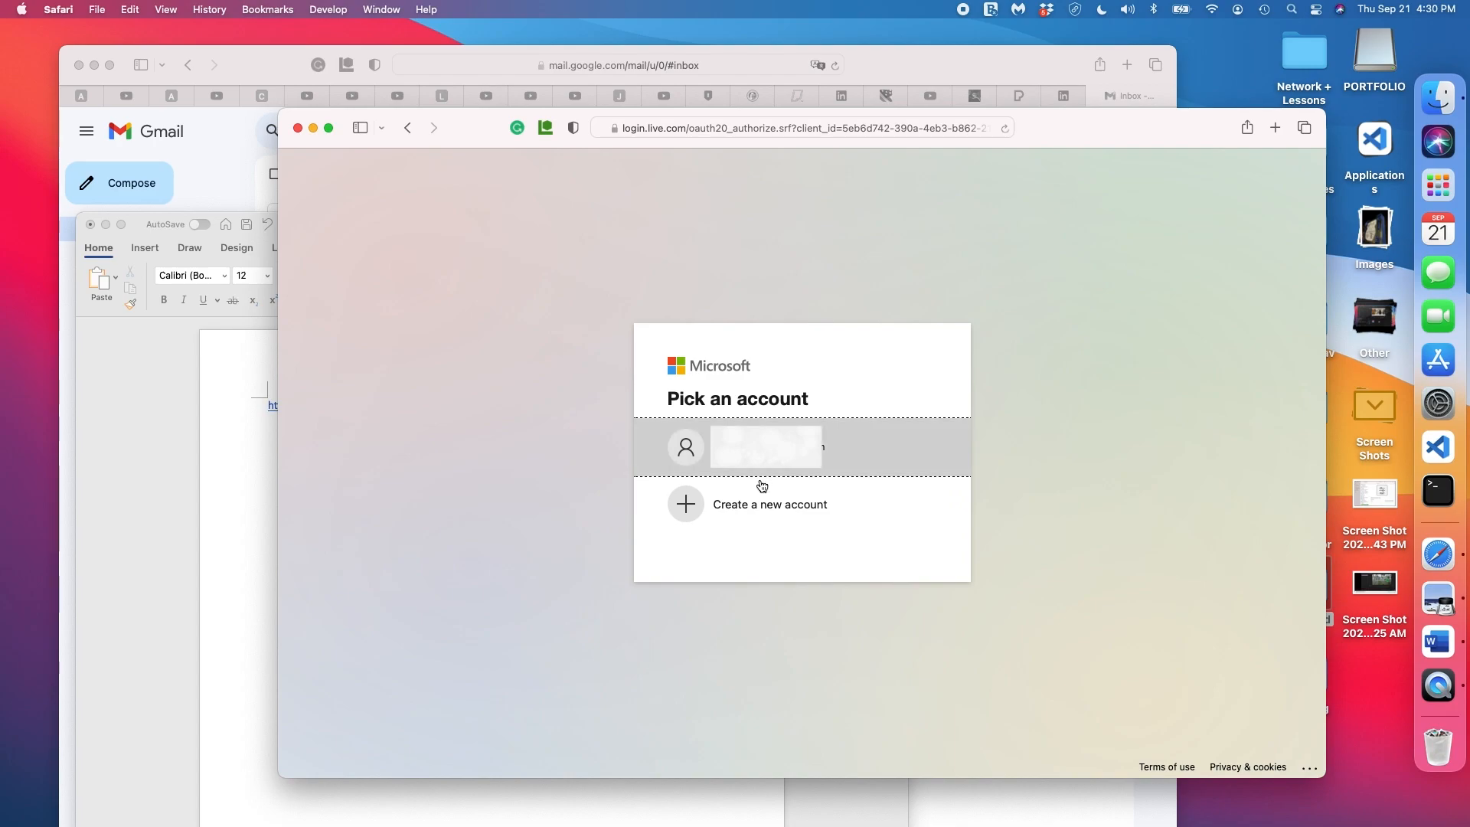
left_click(754, 501)
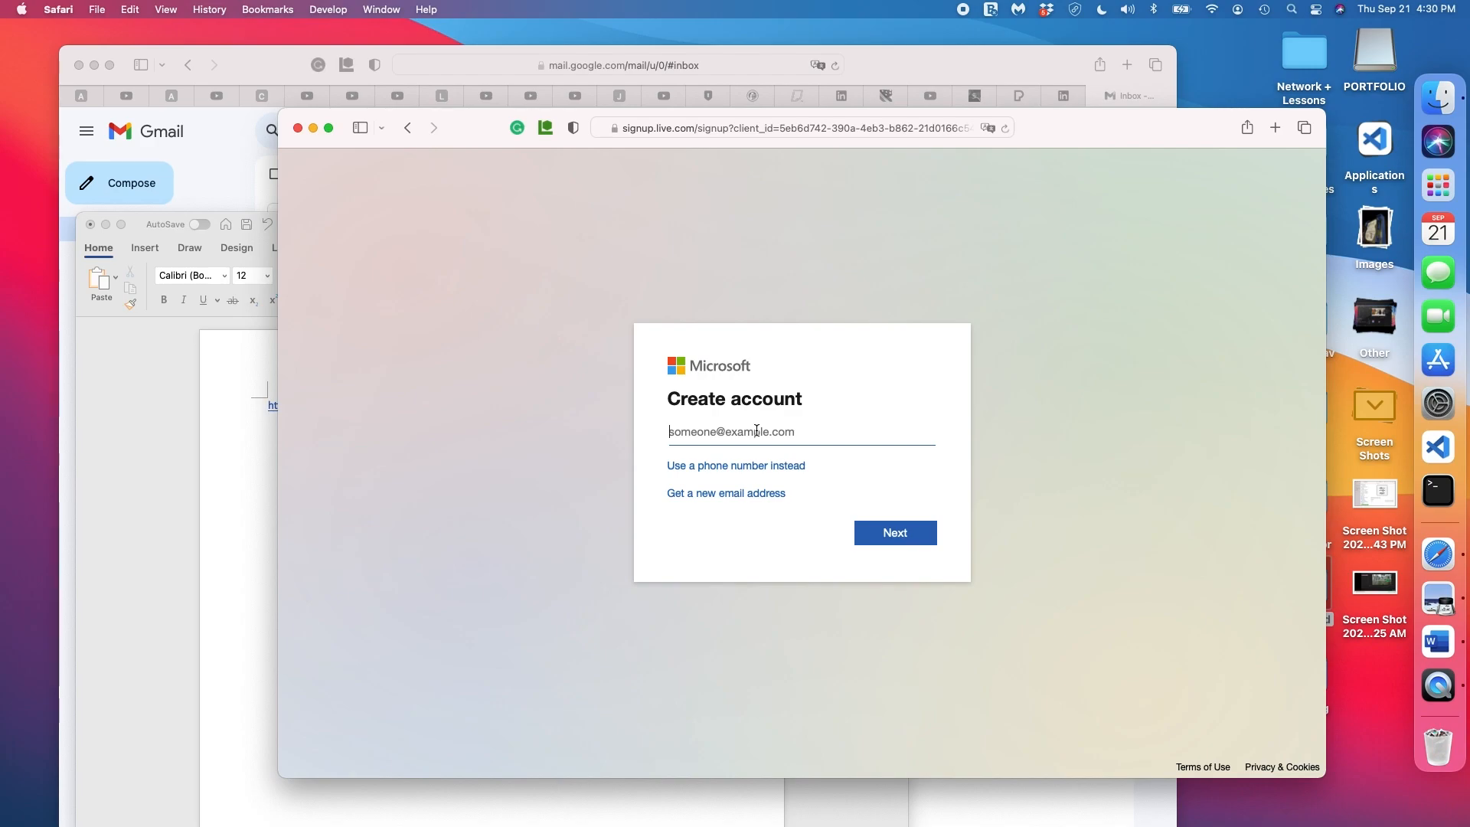
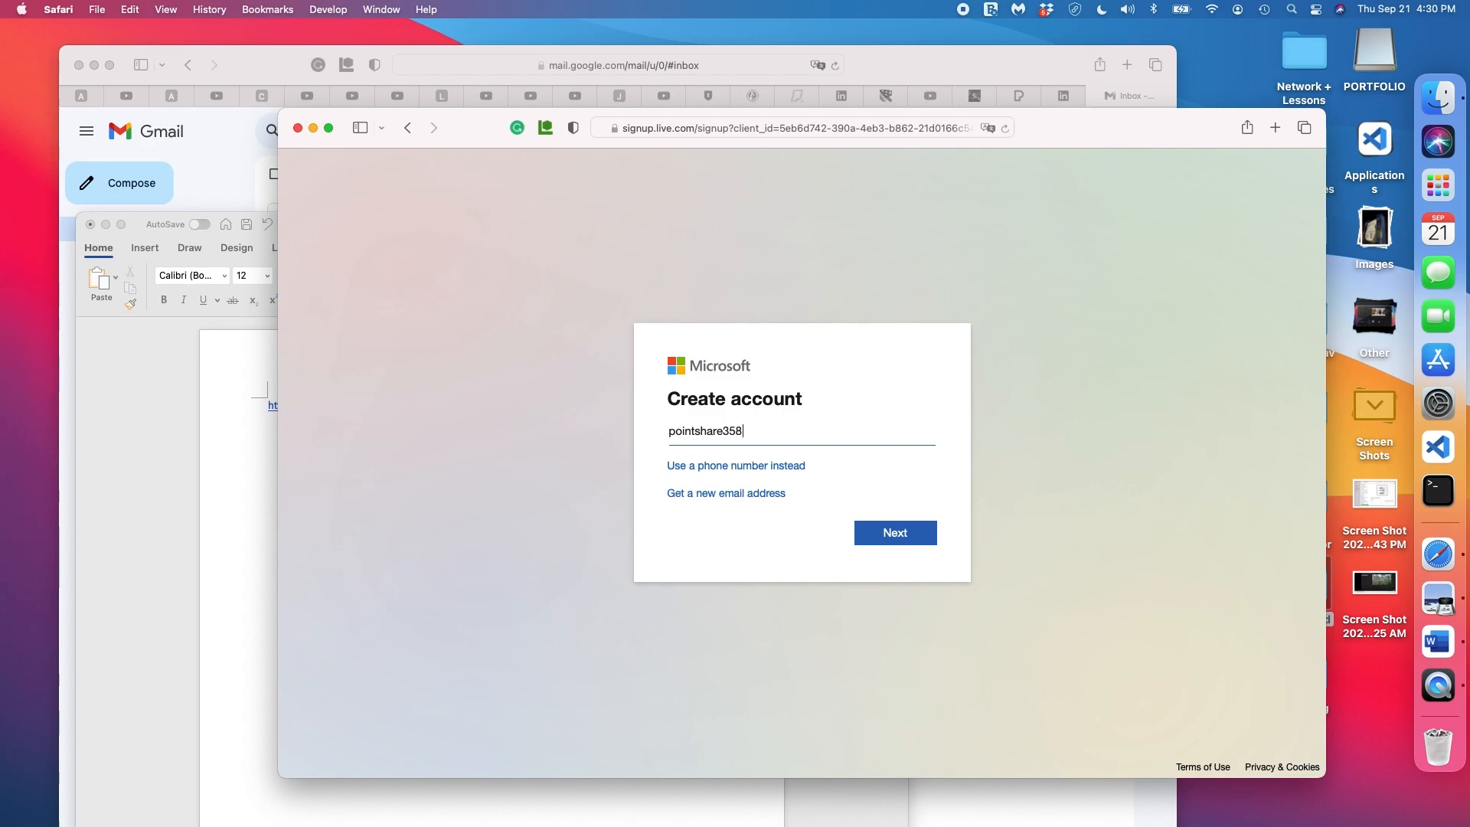
left_click(895, 544)
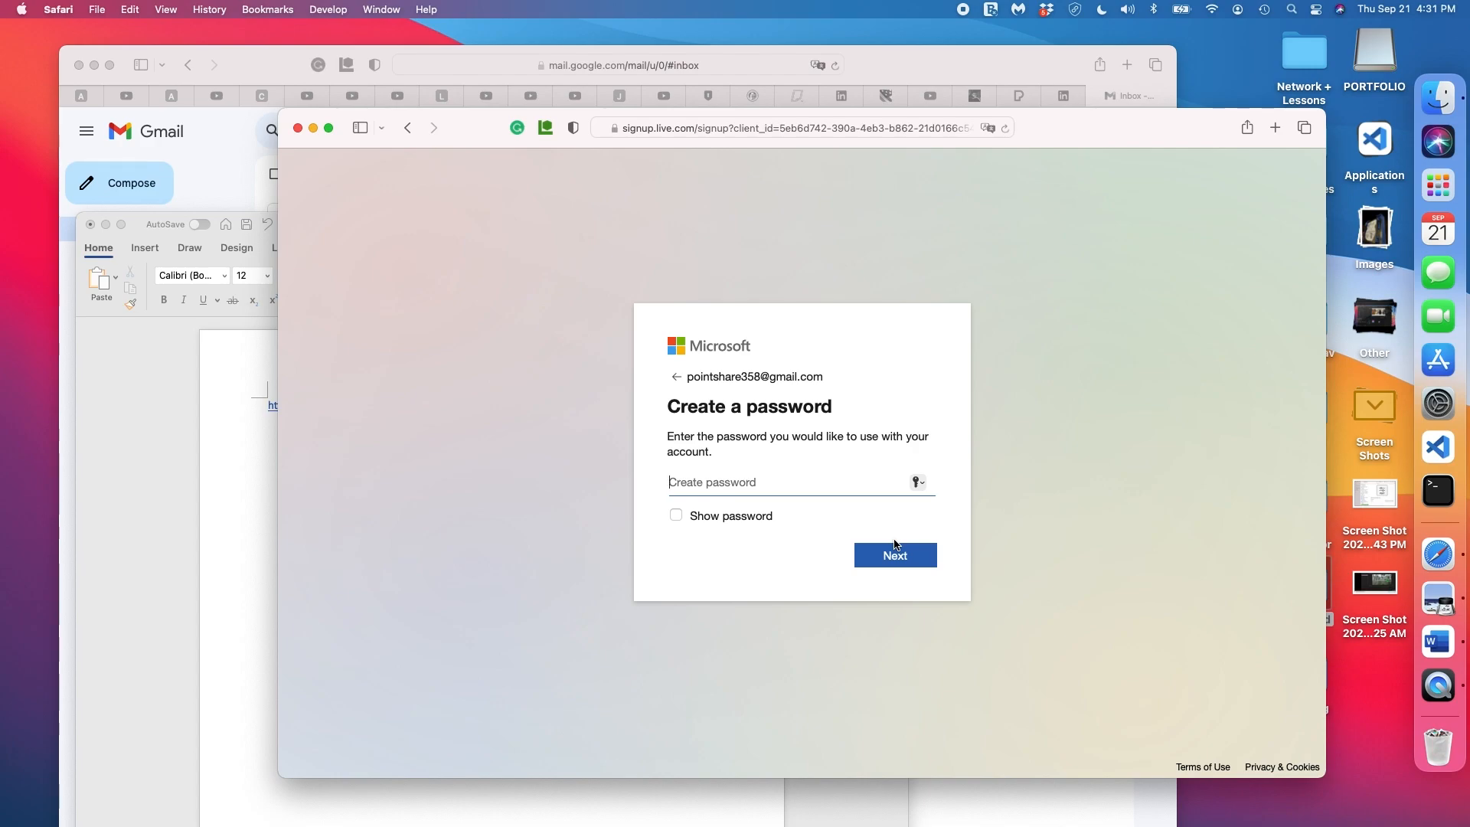
Step: Set the new account's password and enter the first and last name
type("••••••••••")
left_click(895, 563)
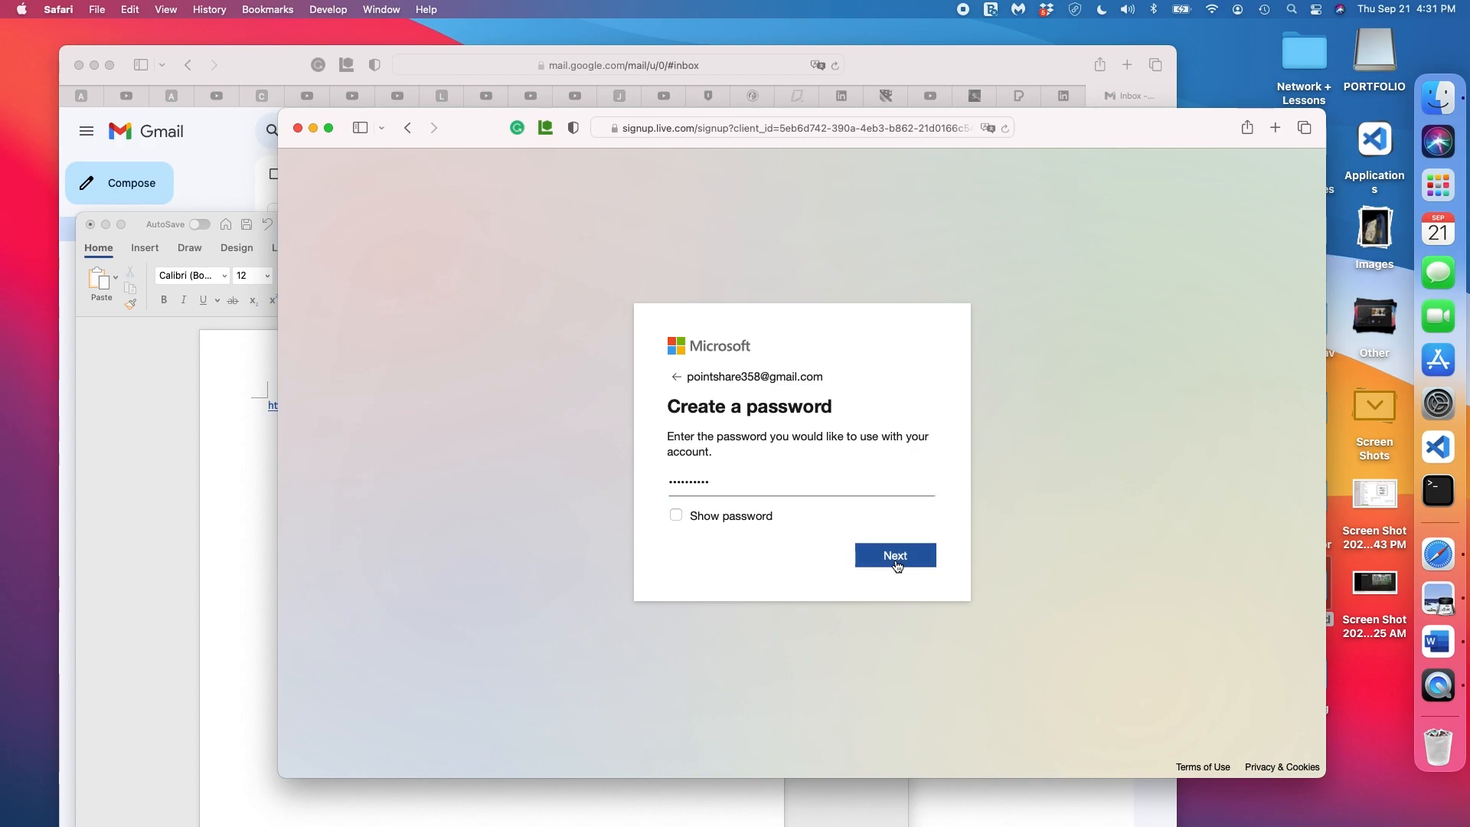
type("Share")
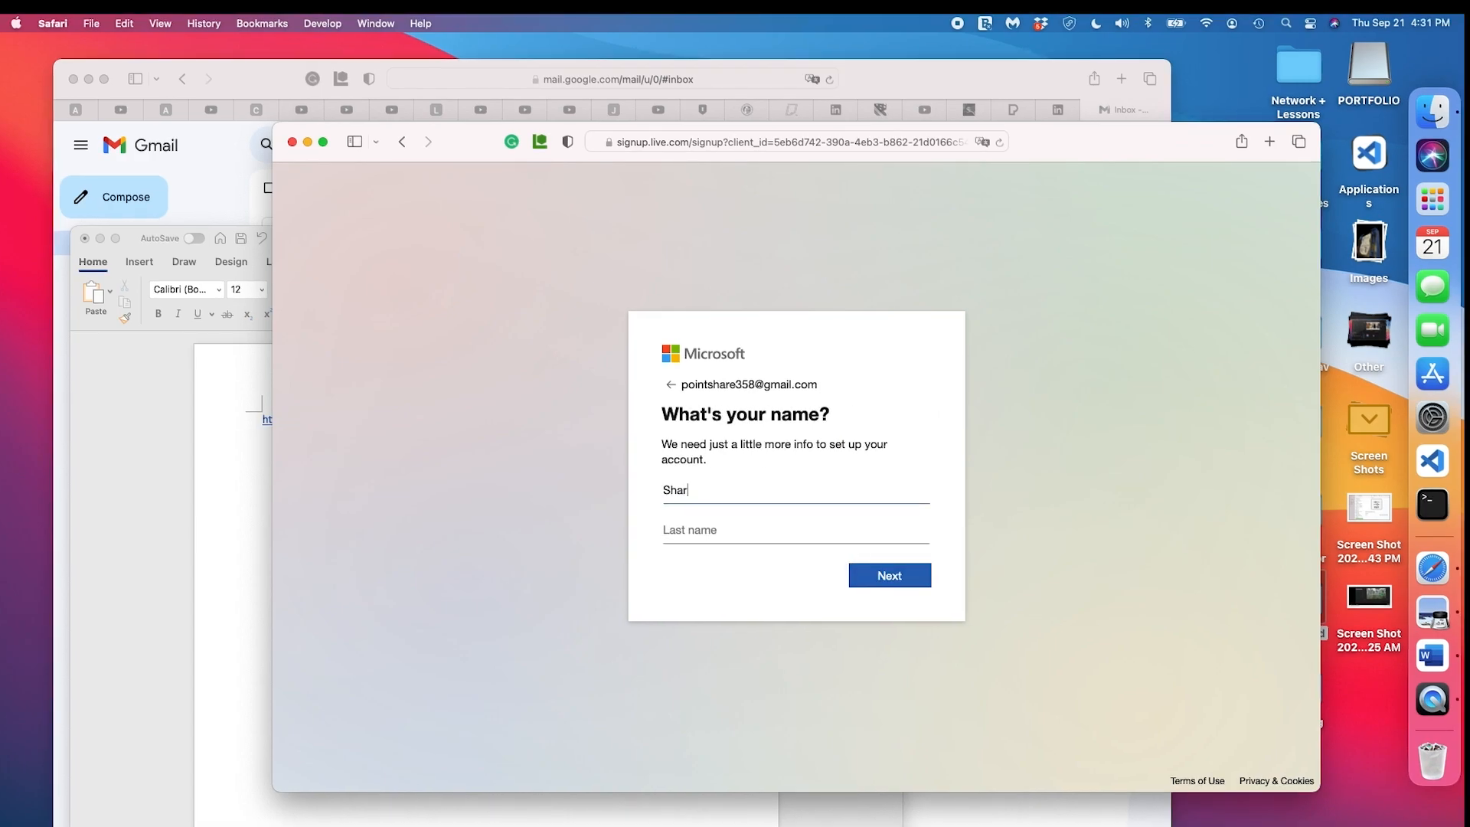
left_click(727, 526)
type("Point")
left_click(897, 578)
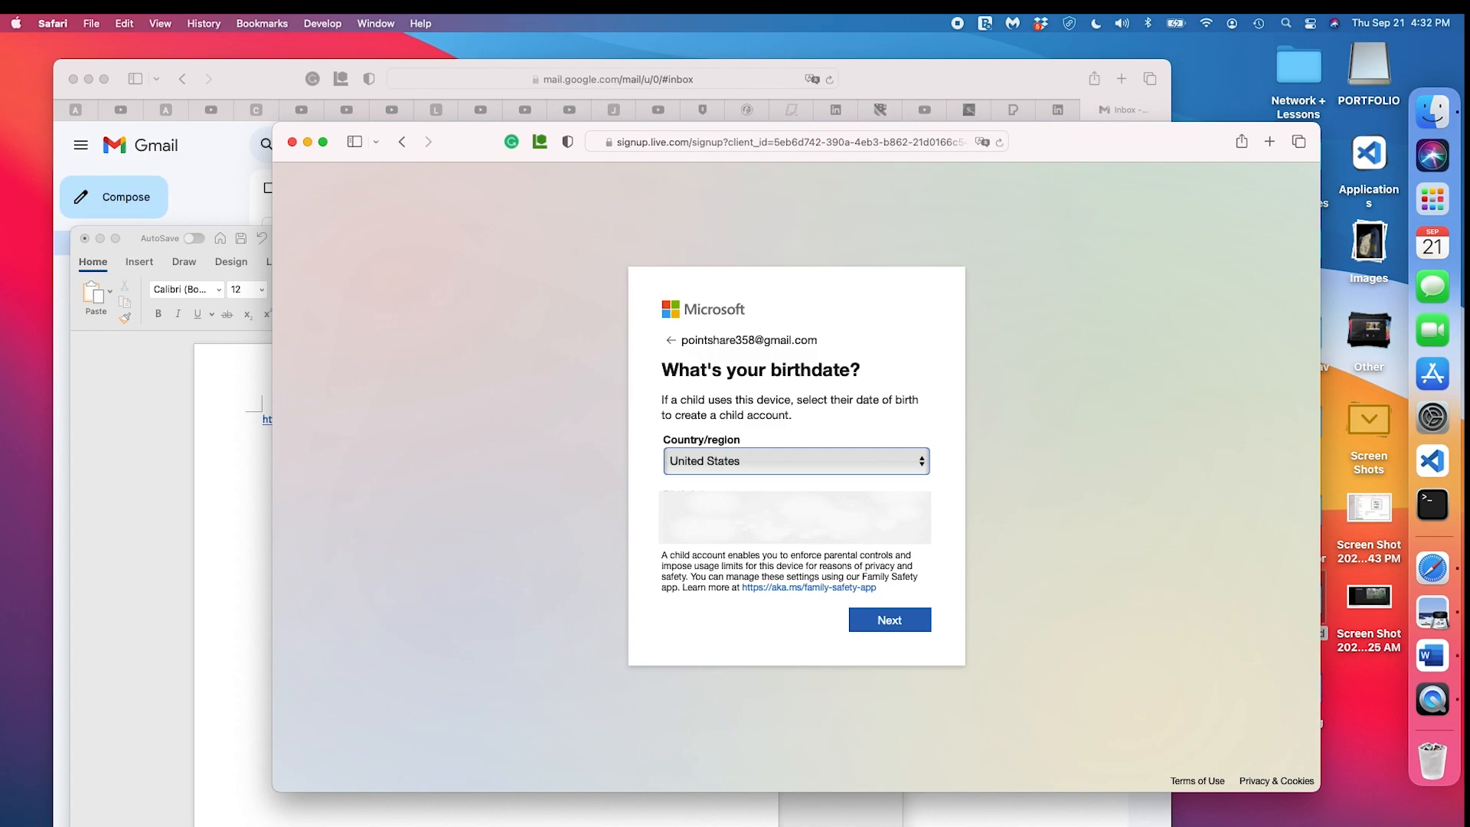
Step: Set the birth month to May, pick the birth day, and continue
key("Tab")
key("space")
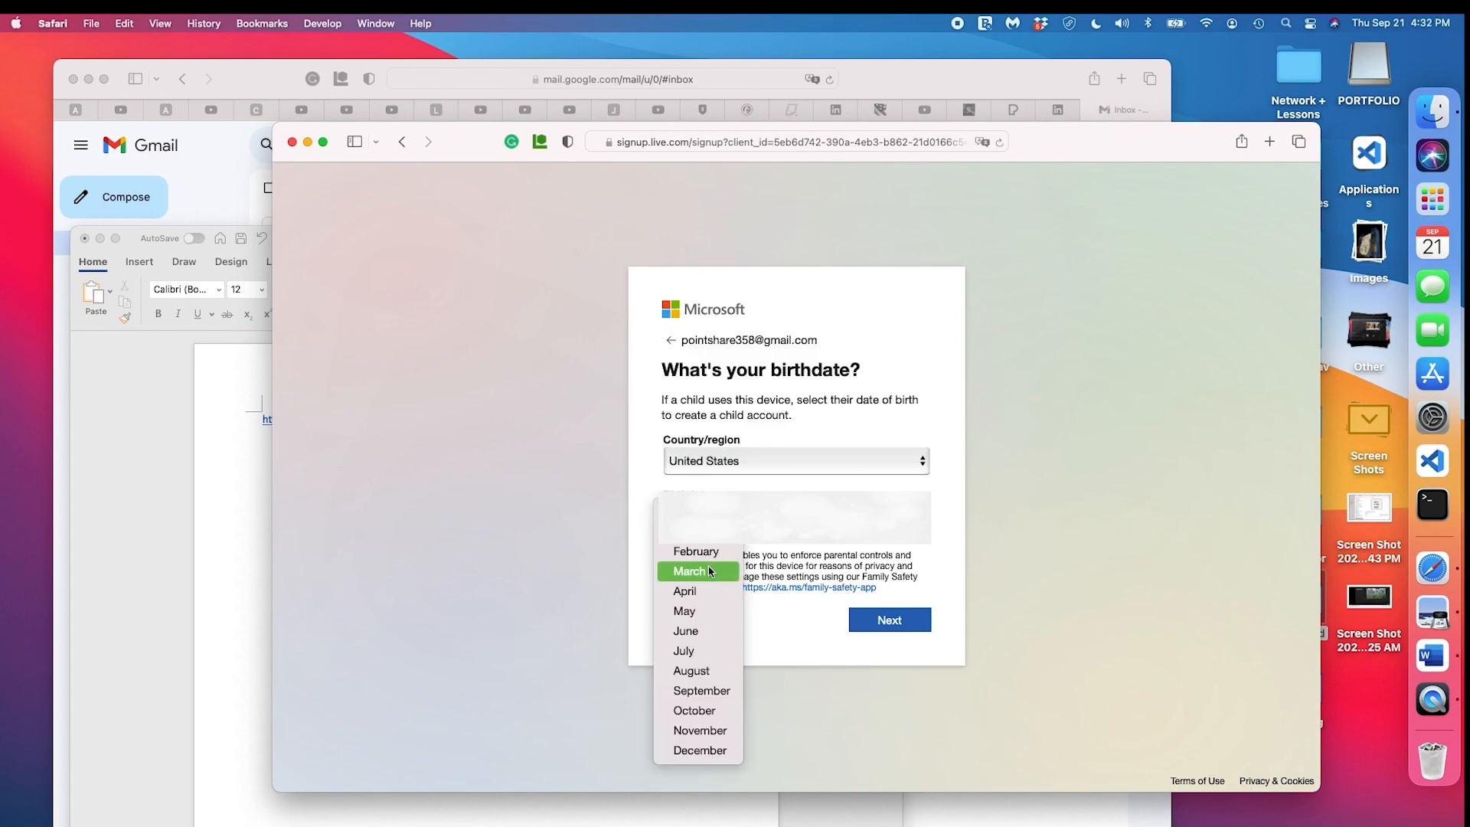
left_click(701, 611)
key("Tab")
key("space")
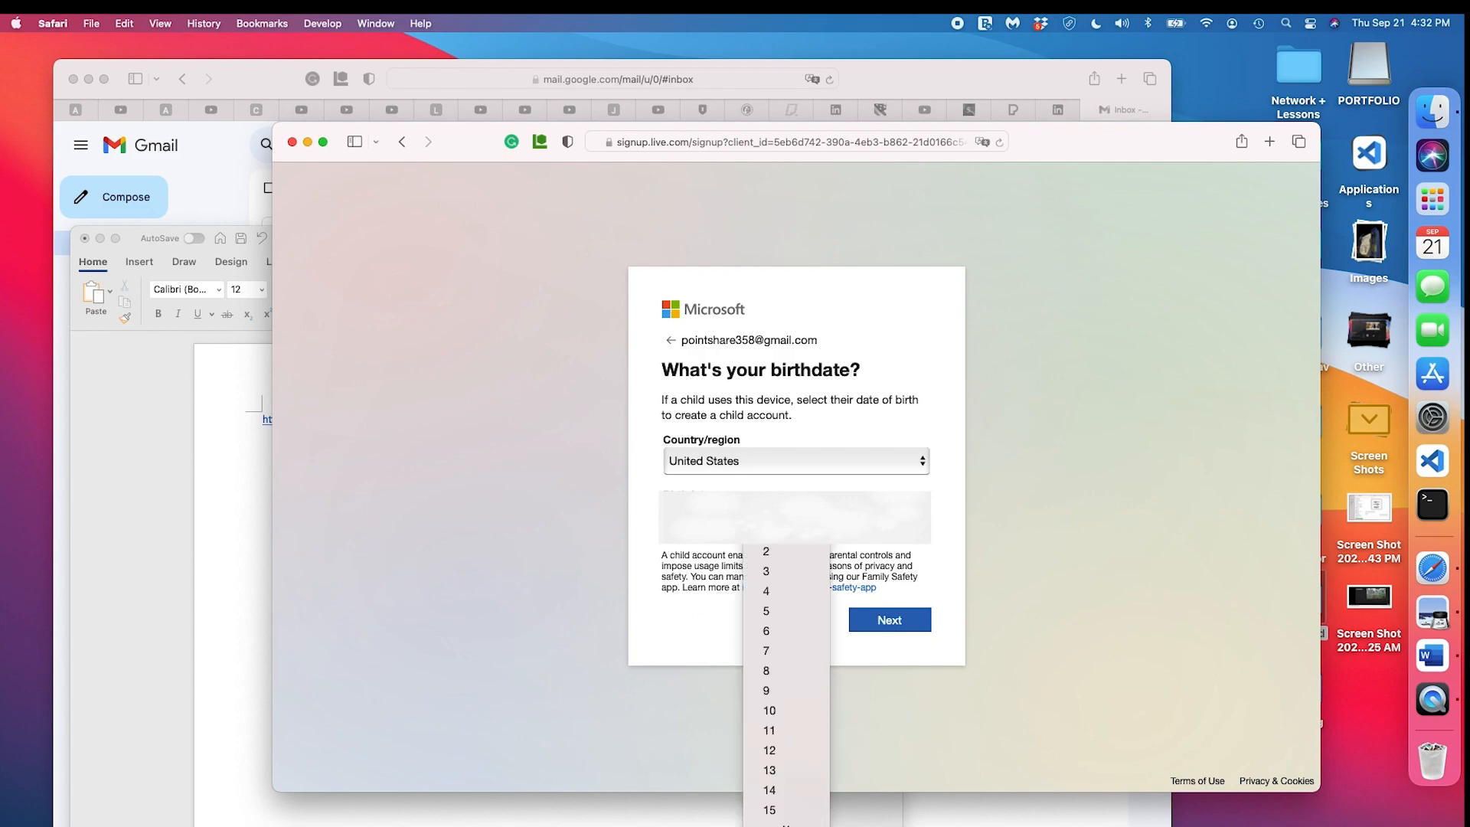
left_click(790, 544)
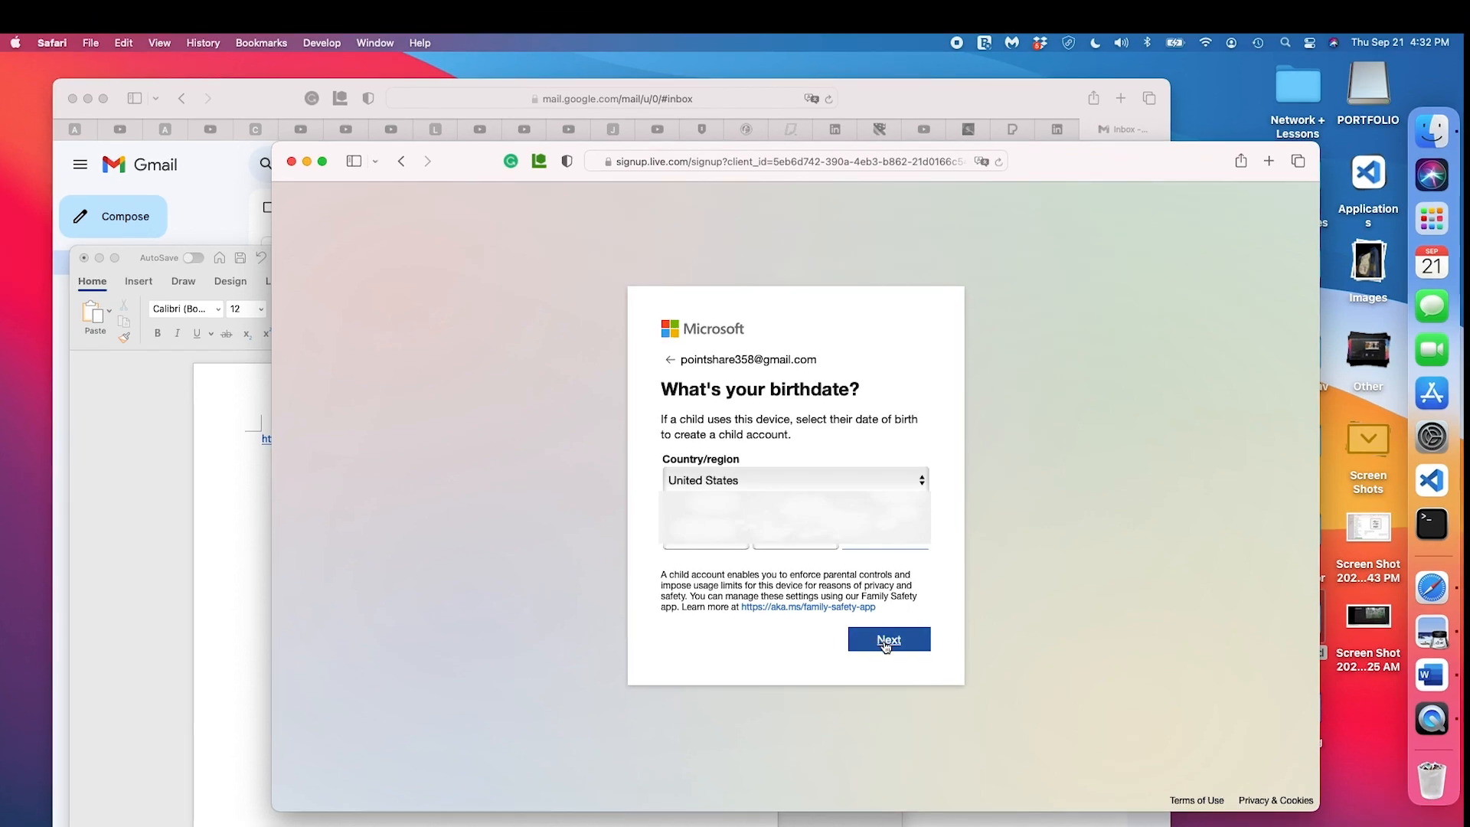
left_click(886, 643)
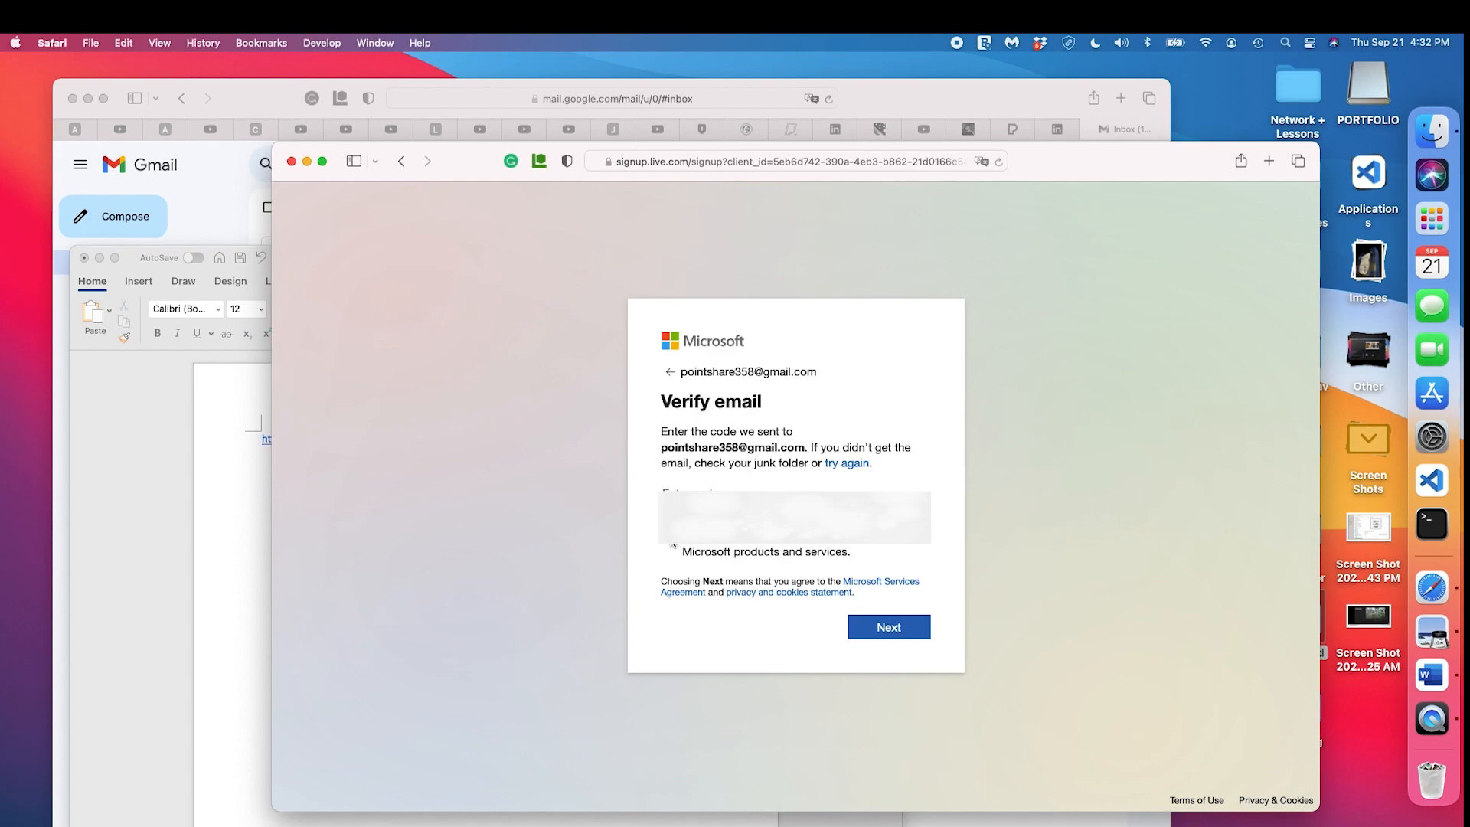
Step: Open Microsoft's verification email in Gmail, copy its security code, and return to the sign-up window
left_click(214, 223)
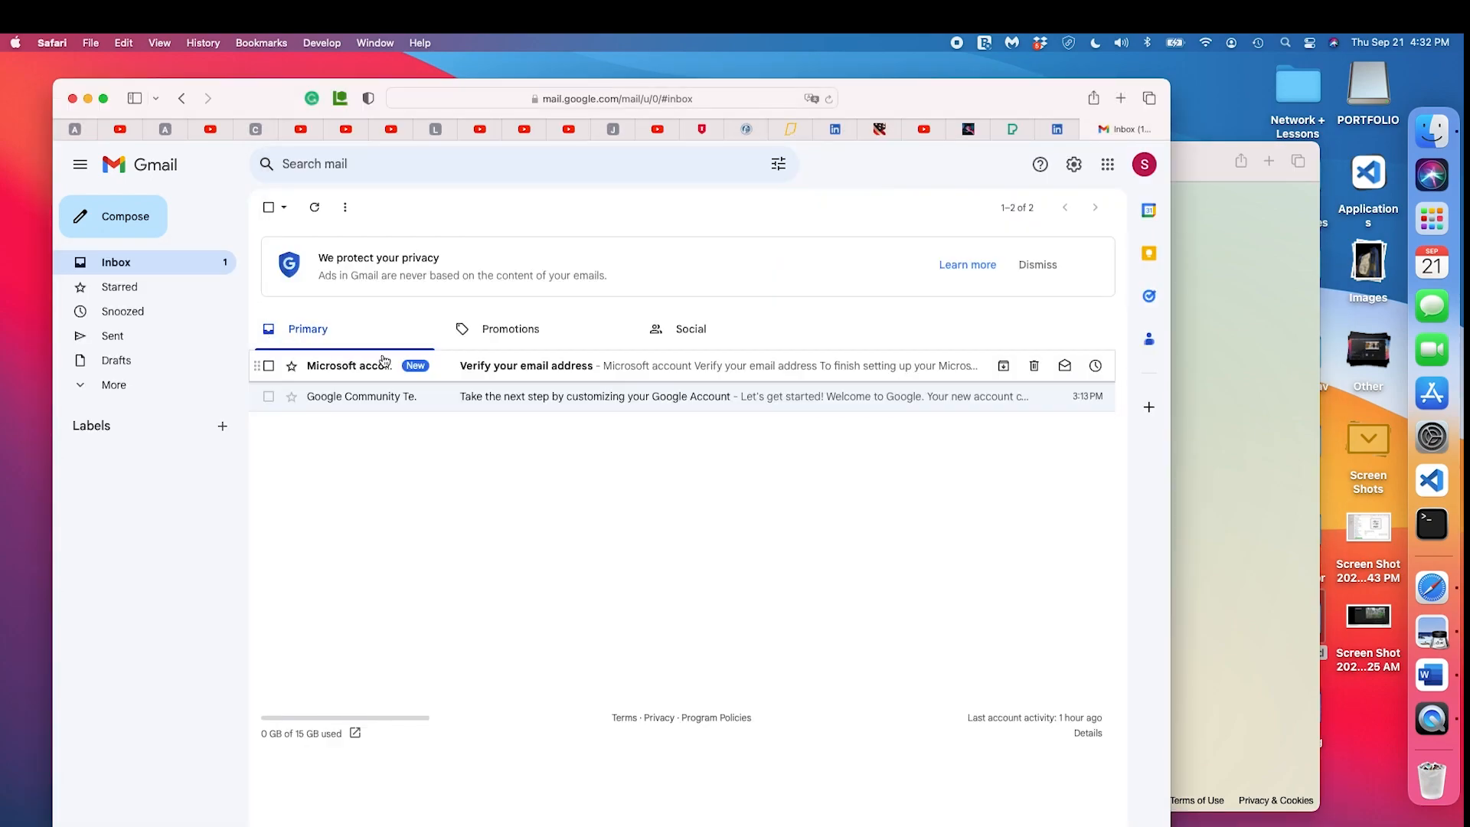
left_click(497, 370)
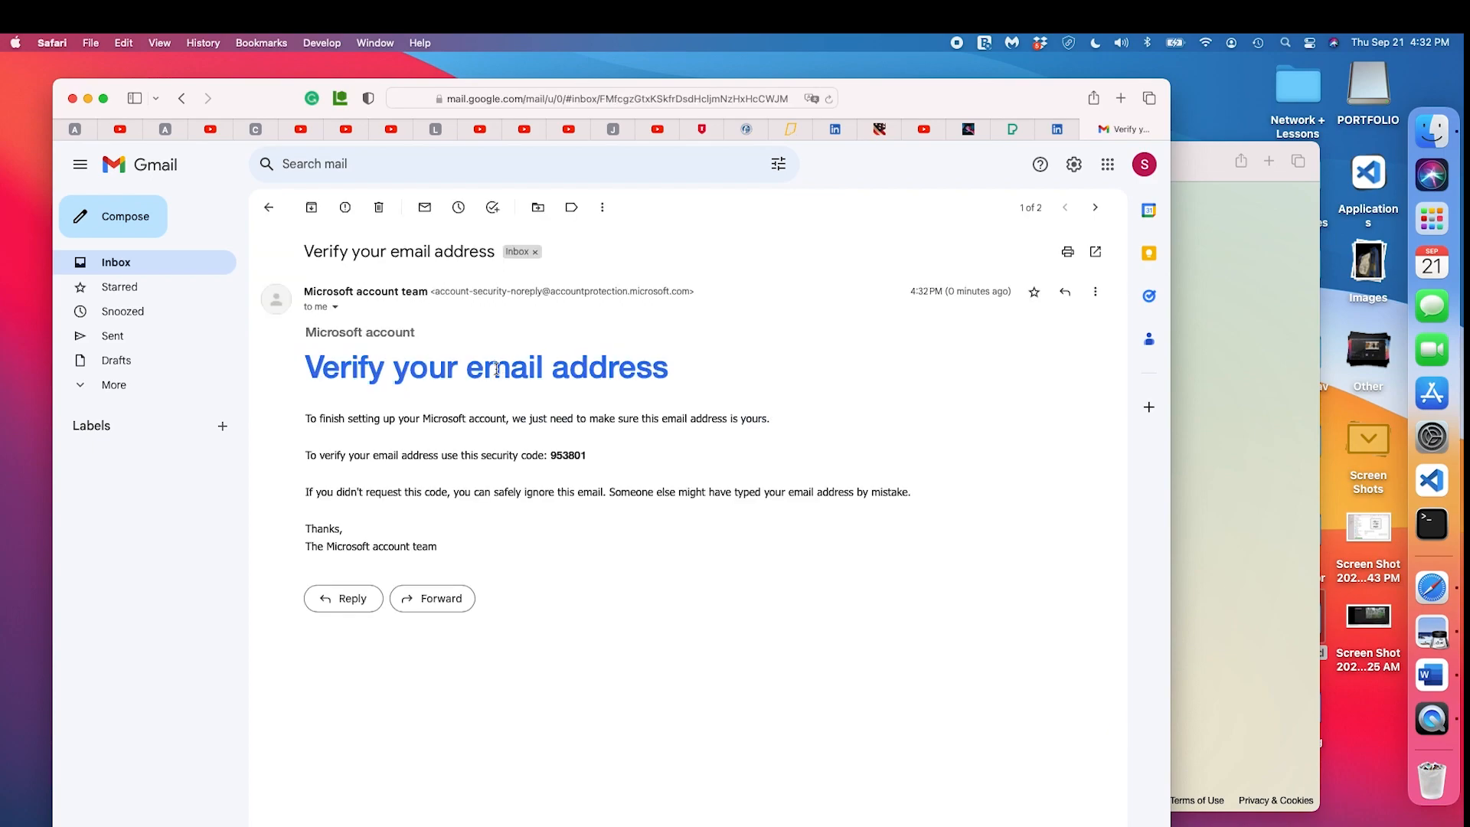
left_click_drag(549, 454, 596, 455)
key("super+c")
left_click_drag(1037, 100, 1060, 436)
left_click(946, 406)
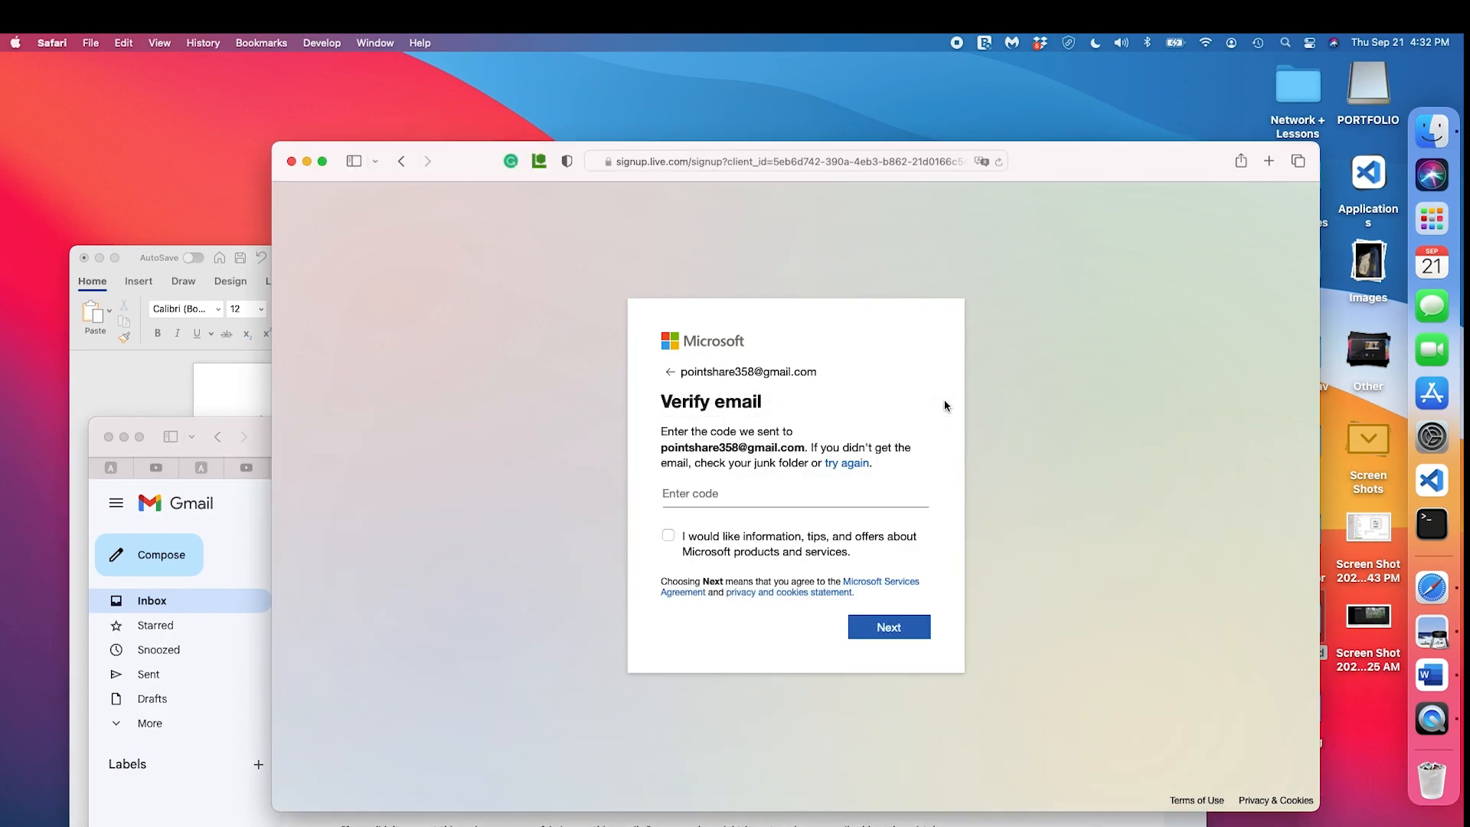
Step: Paste the copied security code into the Verify email step and submit it
left_click(715, 492)
key("super+v")
left_click(888, 625)
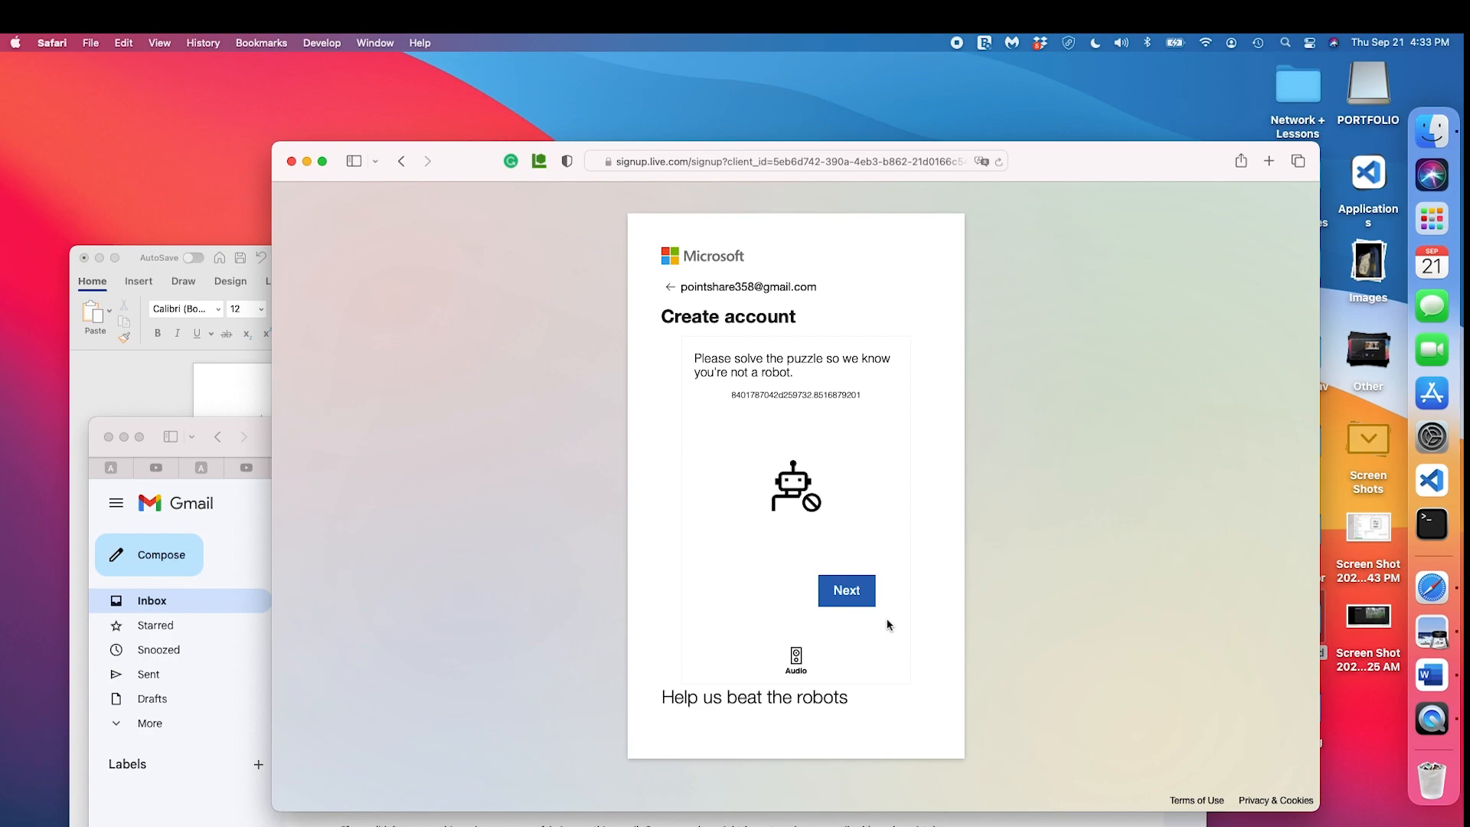
Step: Solve the robot-check puzzle by rotating the animal to match the hand's direction
left_click(860, 596)
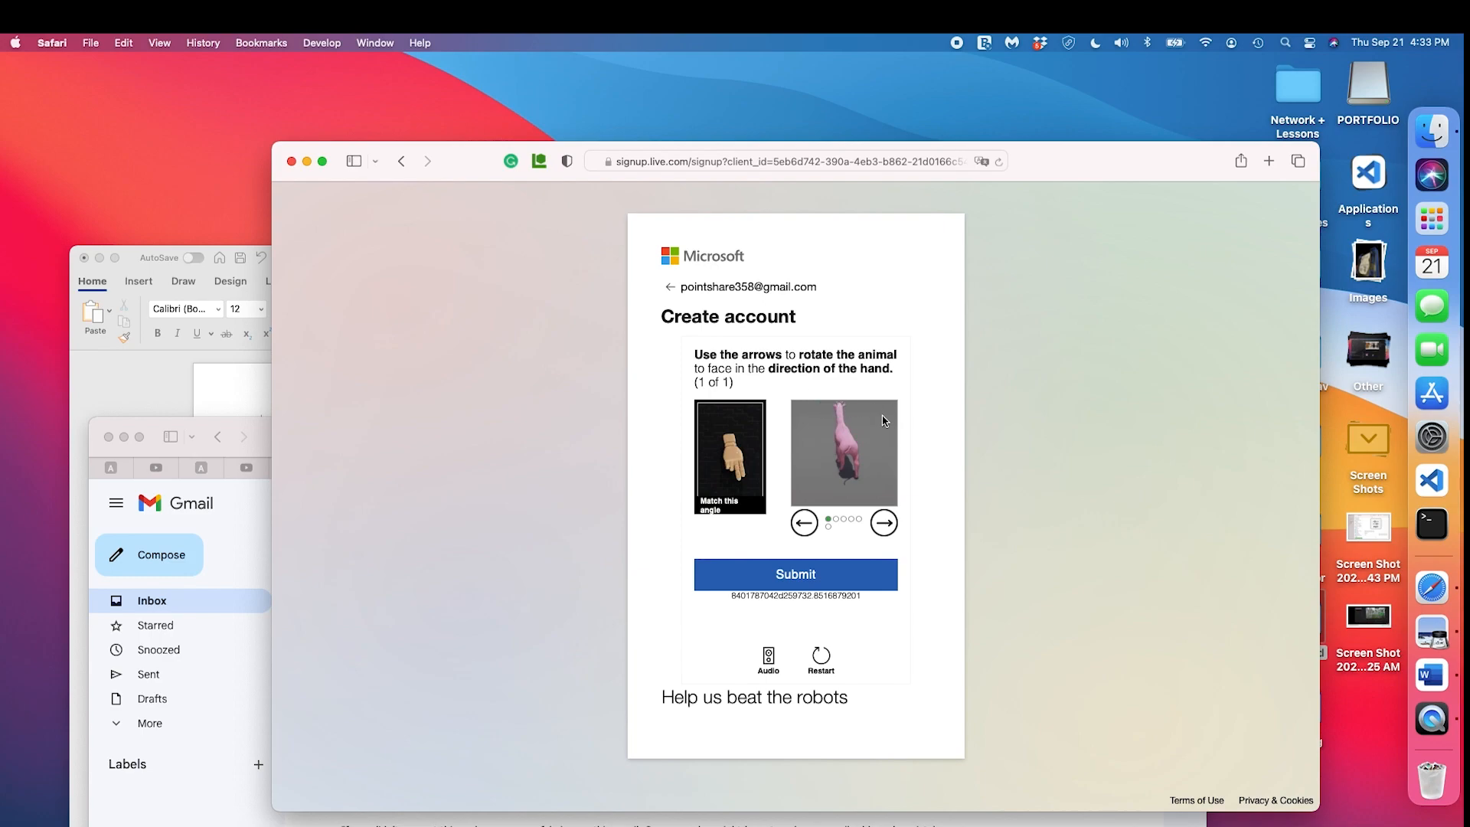
left_click(883, 522)
left_click(883, 522)
left_click(883, 522)
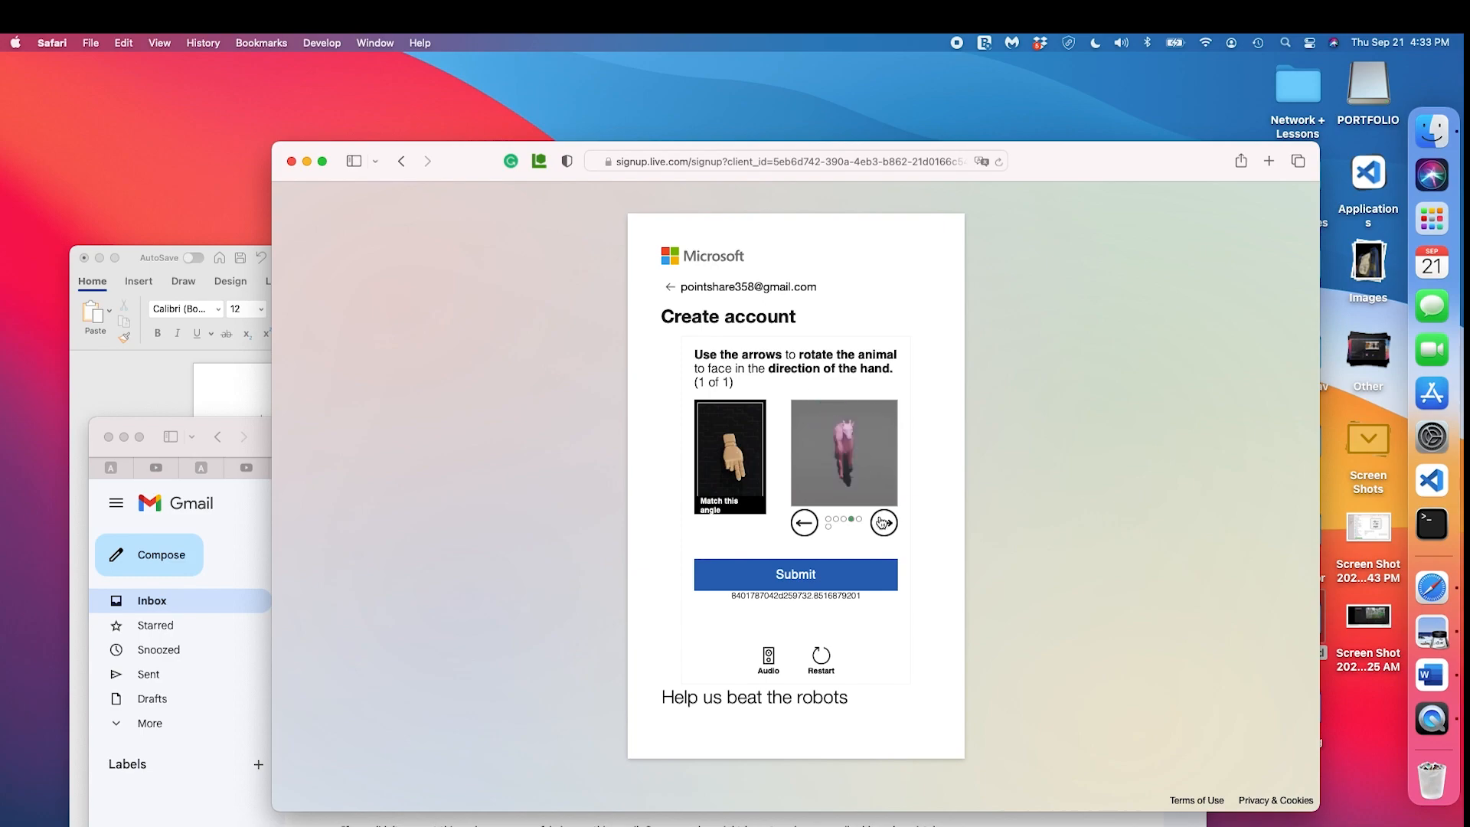
left_click(809, 567)
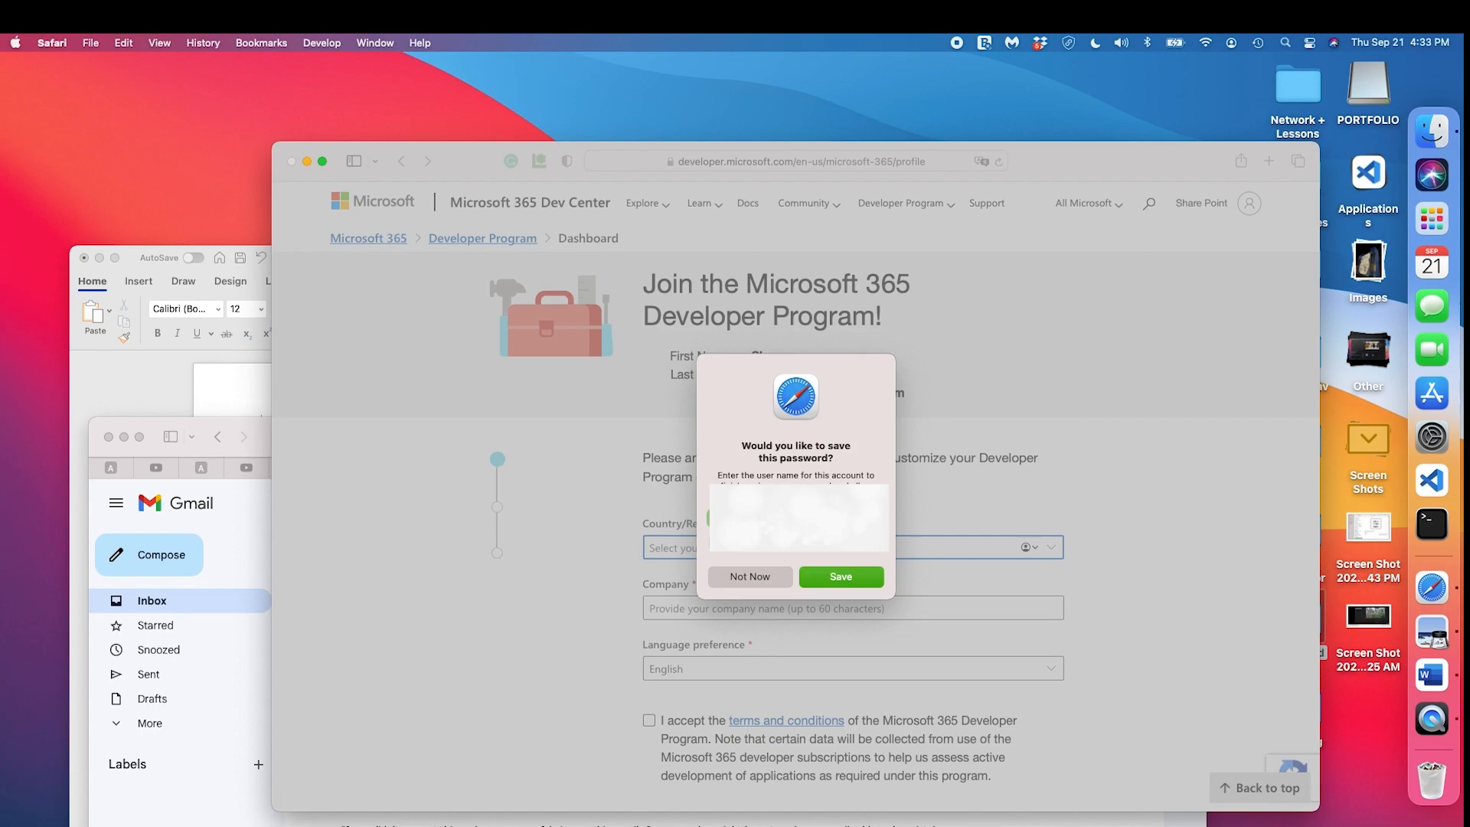
Step: Dismiss the Save Password prompt and choose United States as the country
left_click(735, 580)
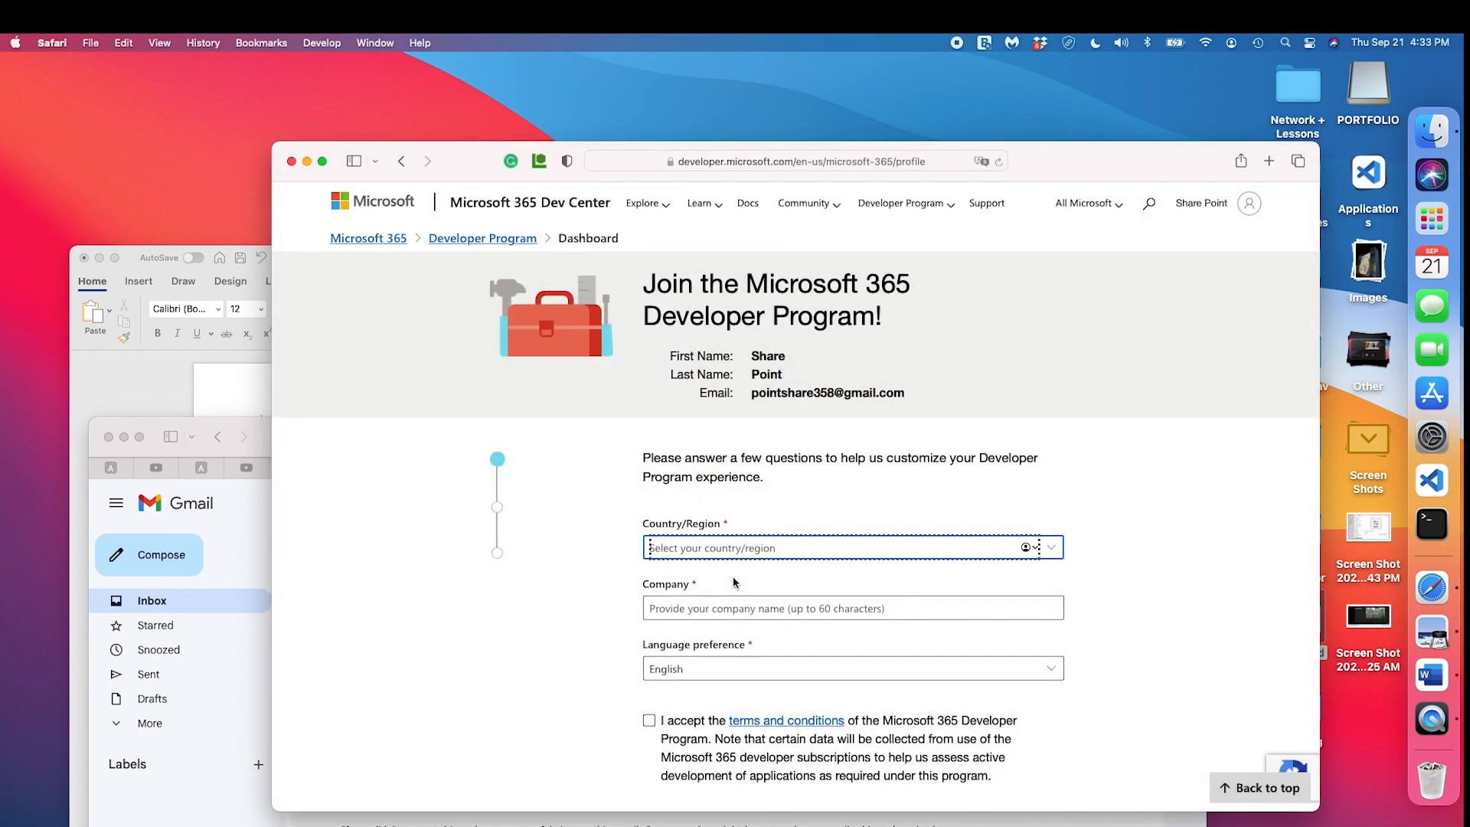
left_click(1051, 549)
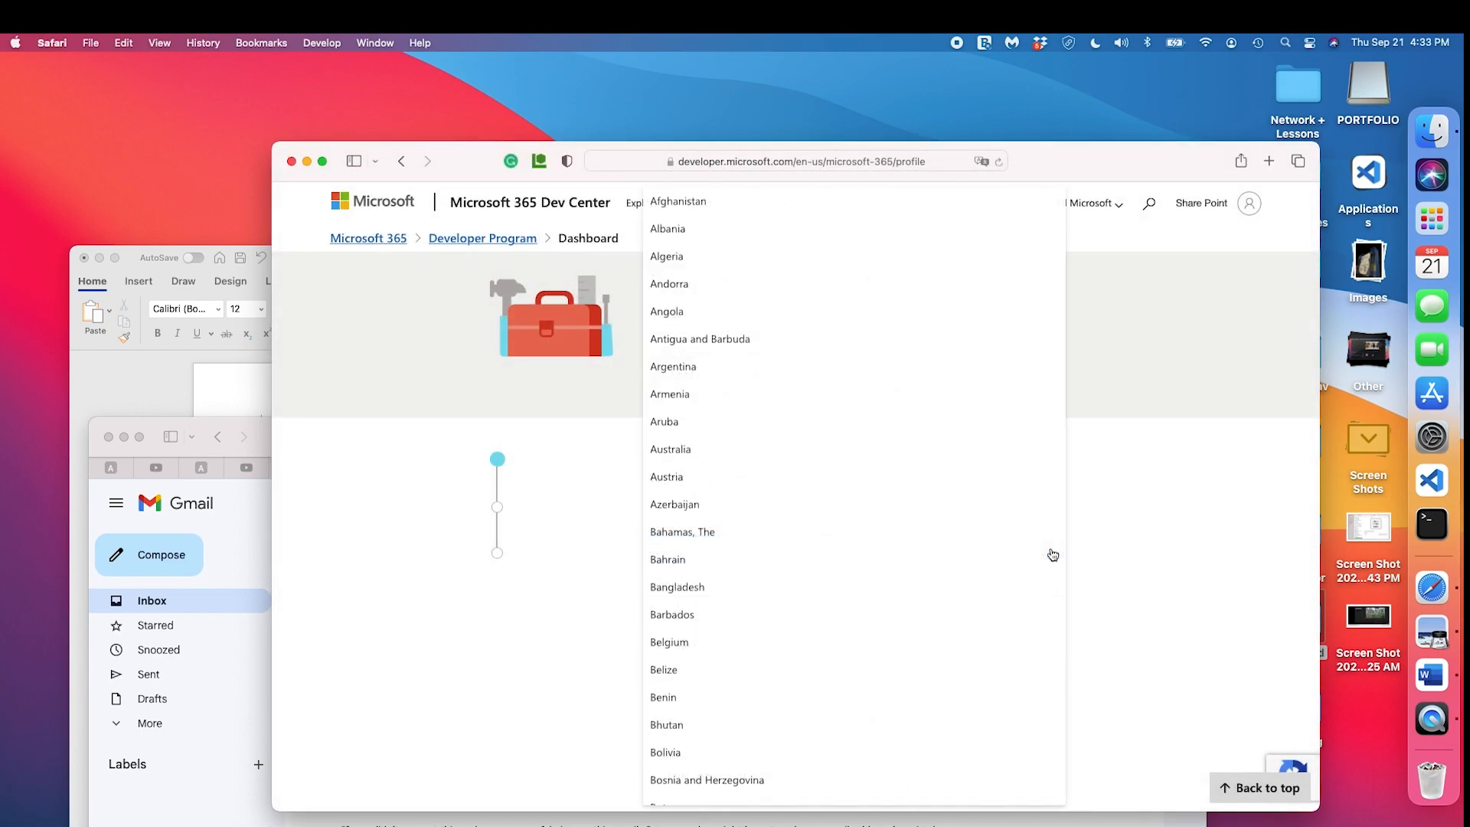
scroll(801, 554, "up", 1)
scroll(801, 552, "down", 1)
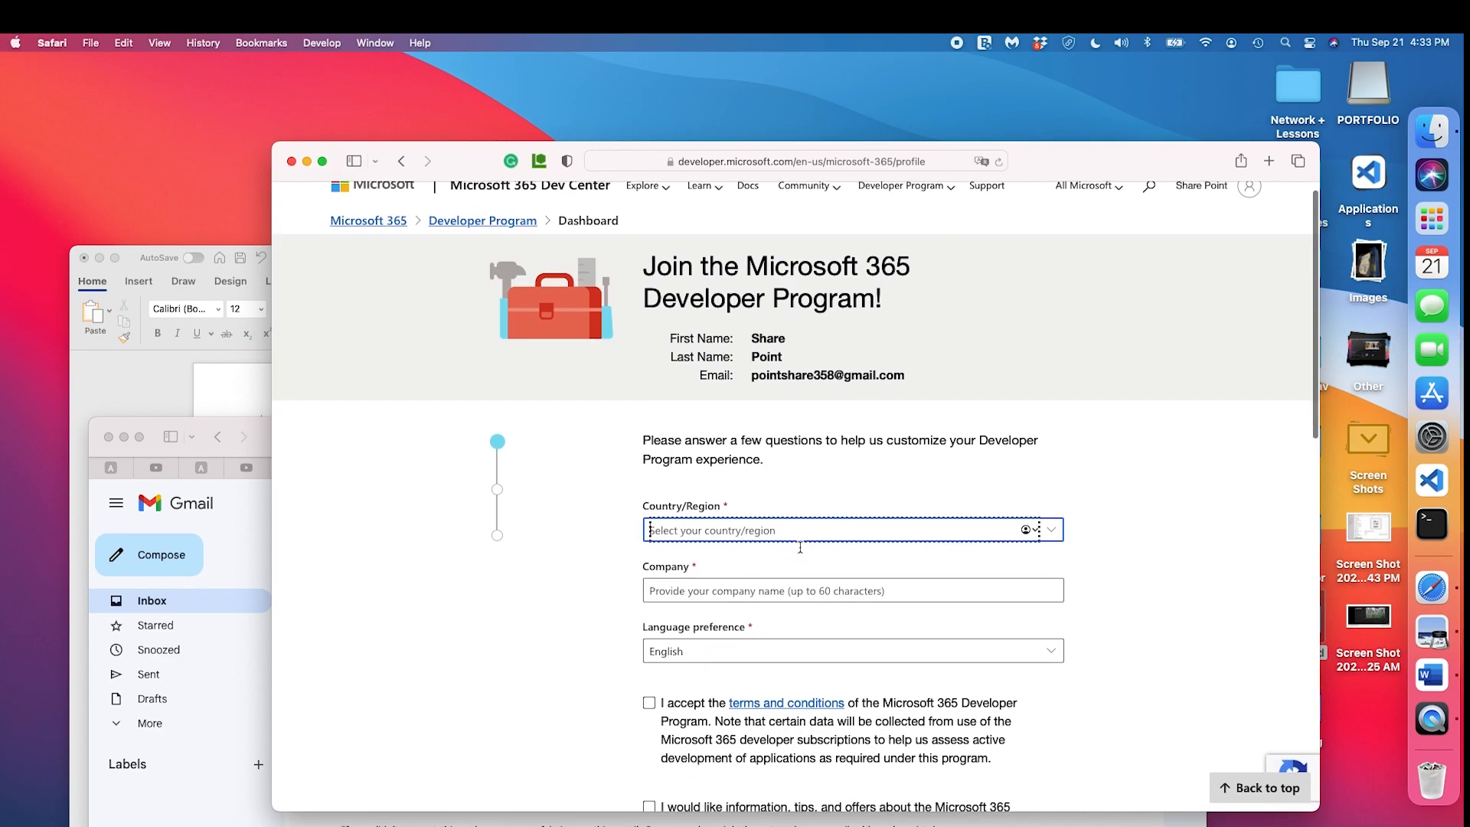
type("Uganda")
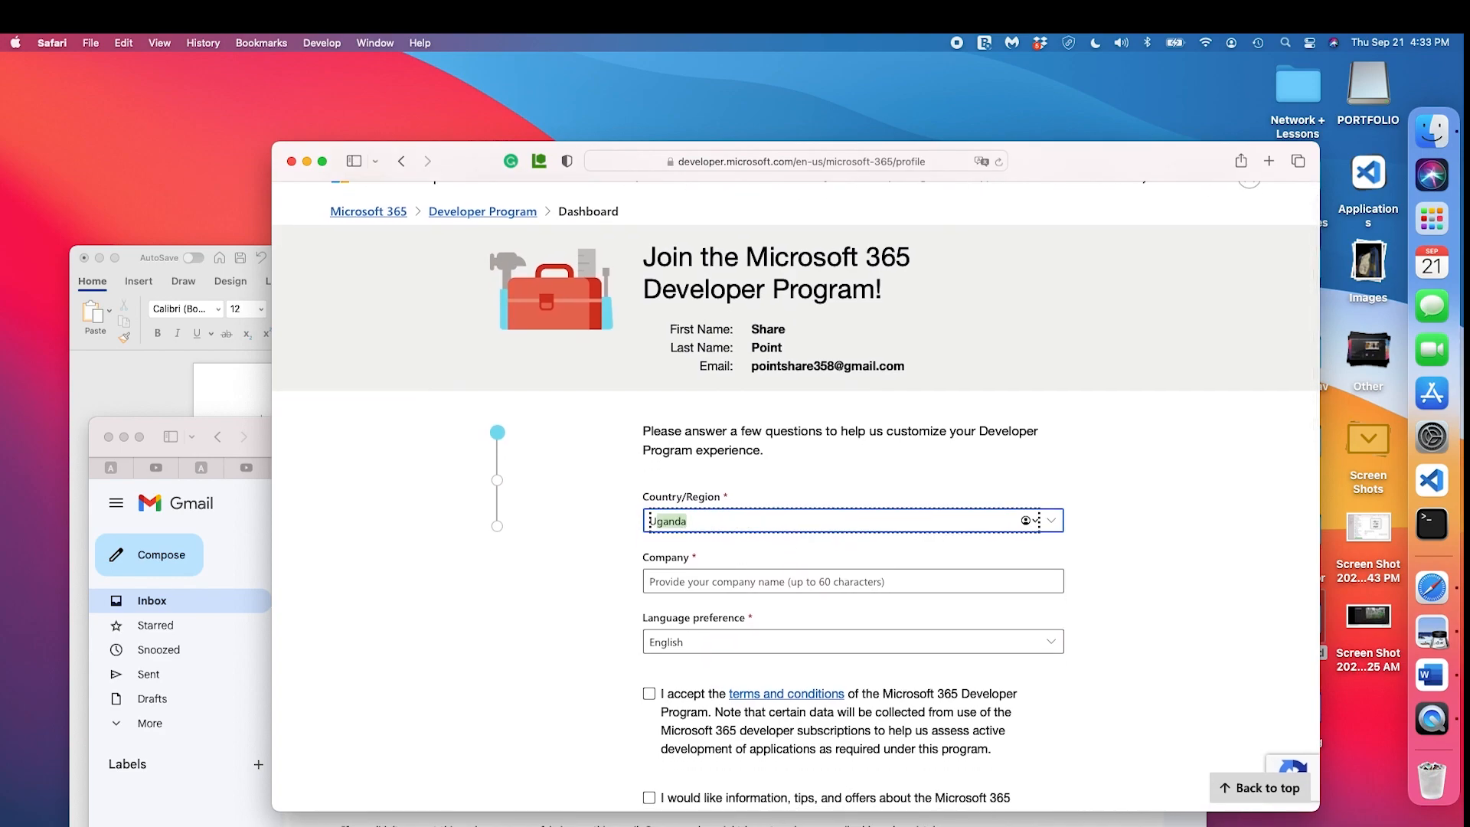
left_click(1050, 520)
scroll(869, 545, "down", 20)
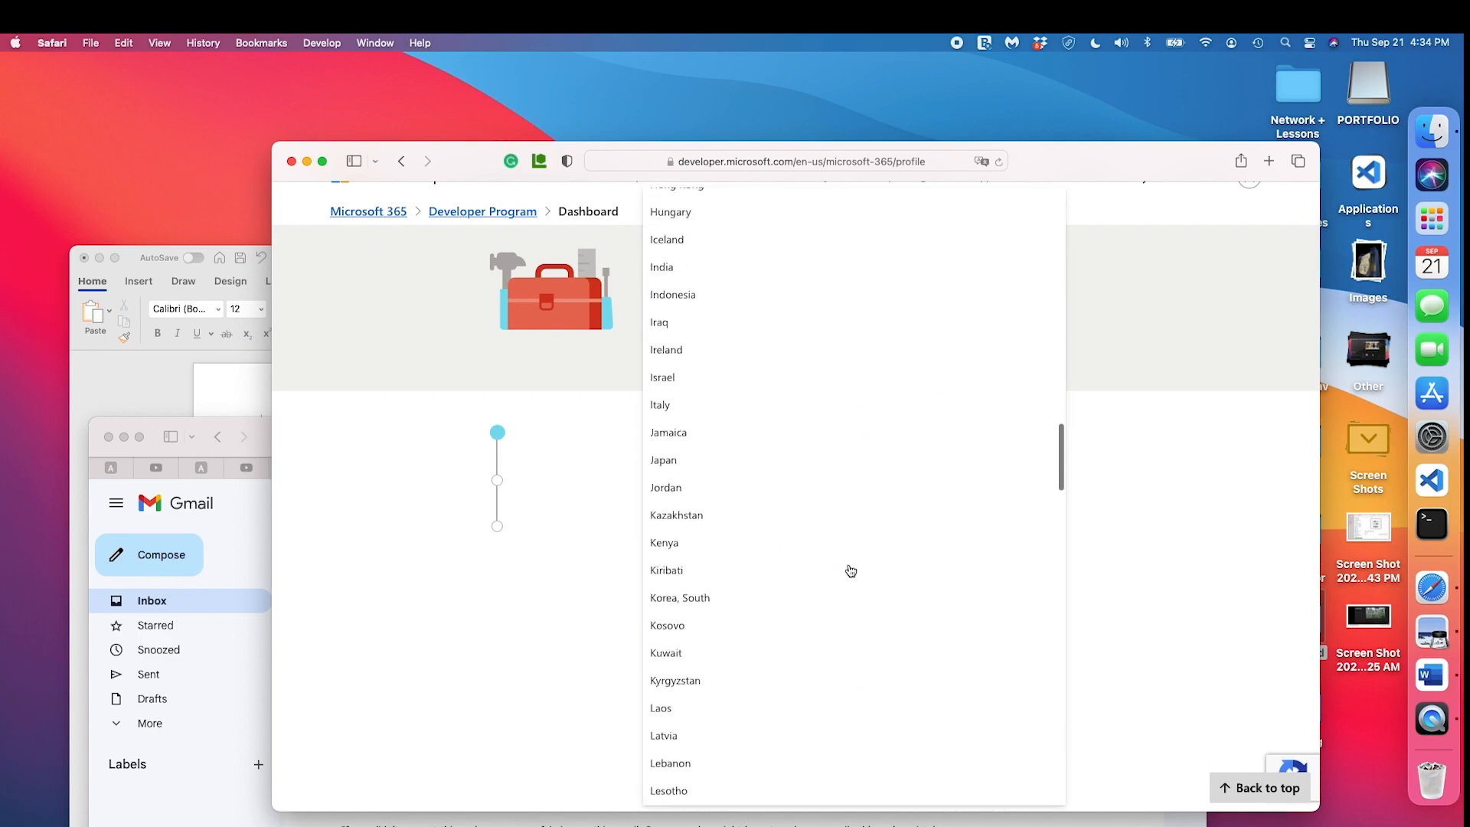
scroll(848, 571, "down", 15)
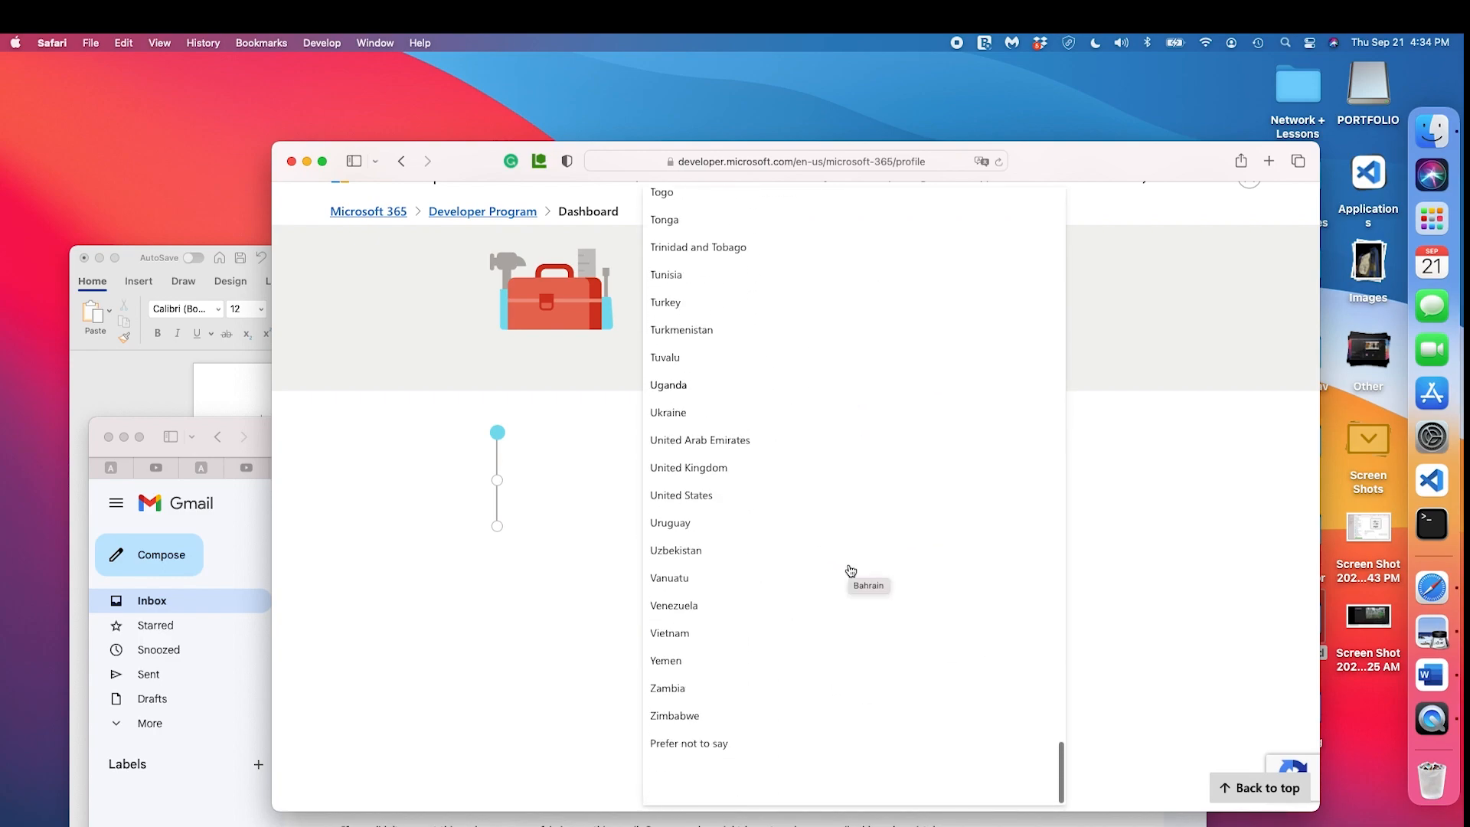
left_click(726, 543)
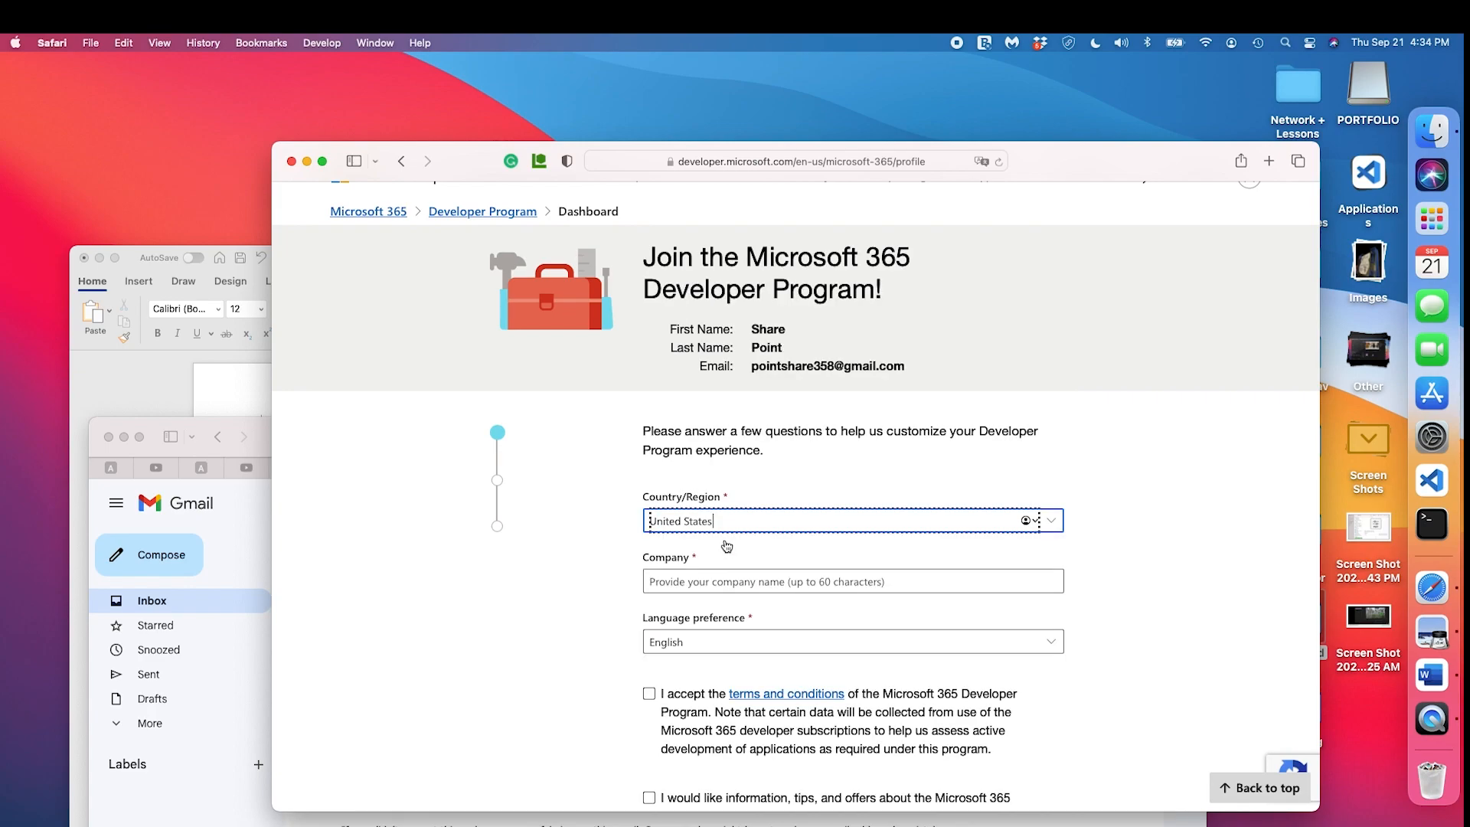
Step: Enter the company name and accept the terms, leaving information and offers unchecked
left_click(730, 578)
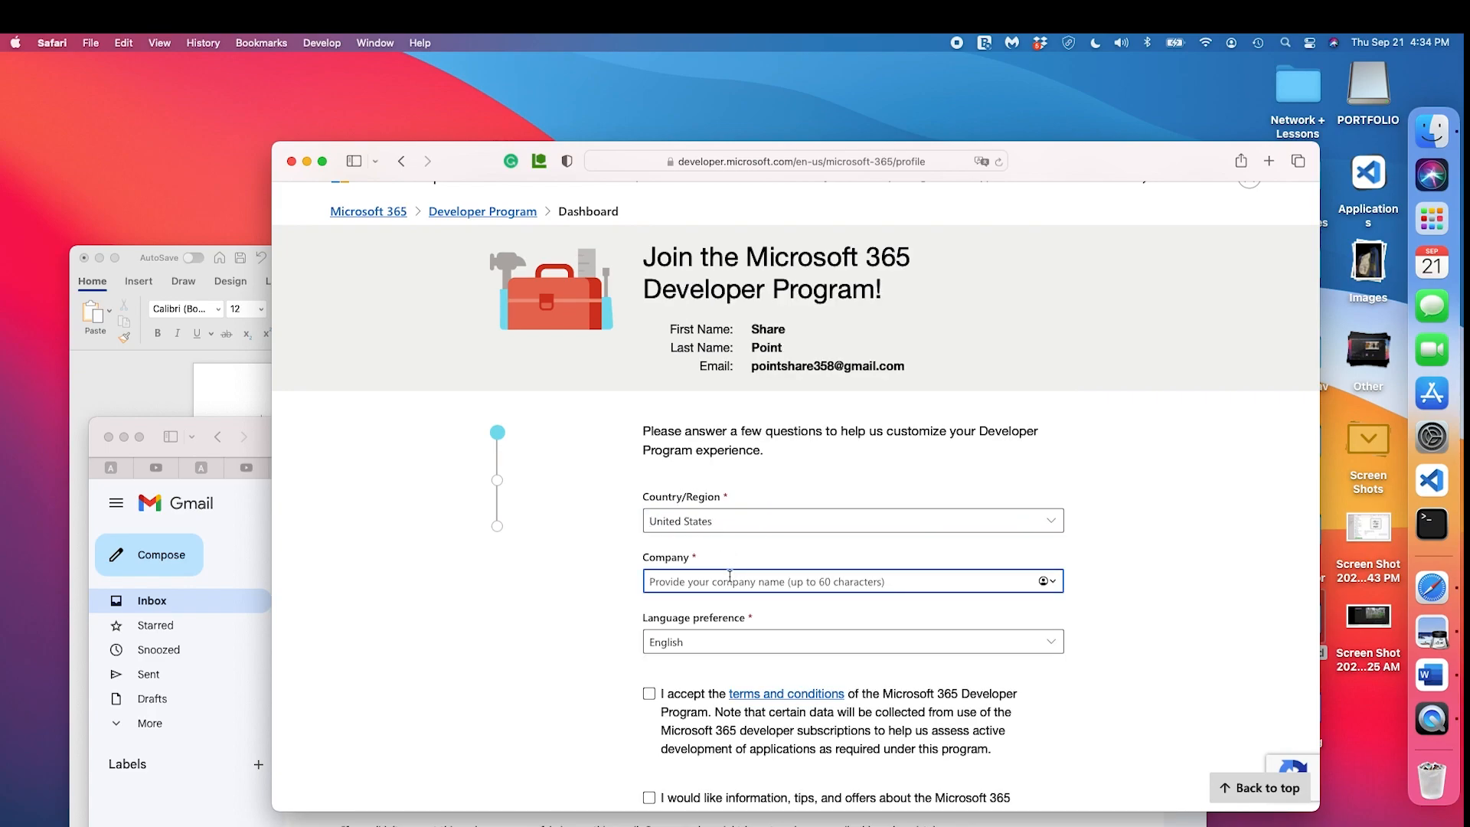
type("SharePoint Studies")
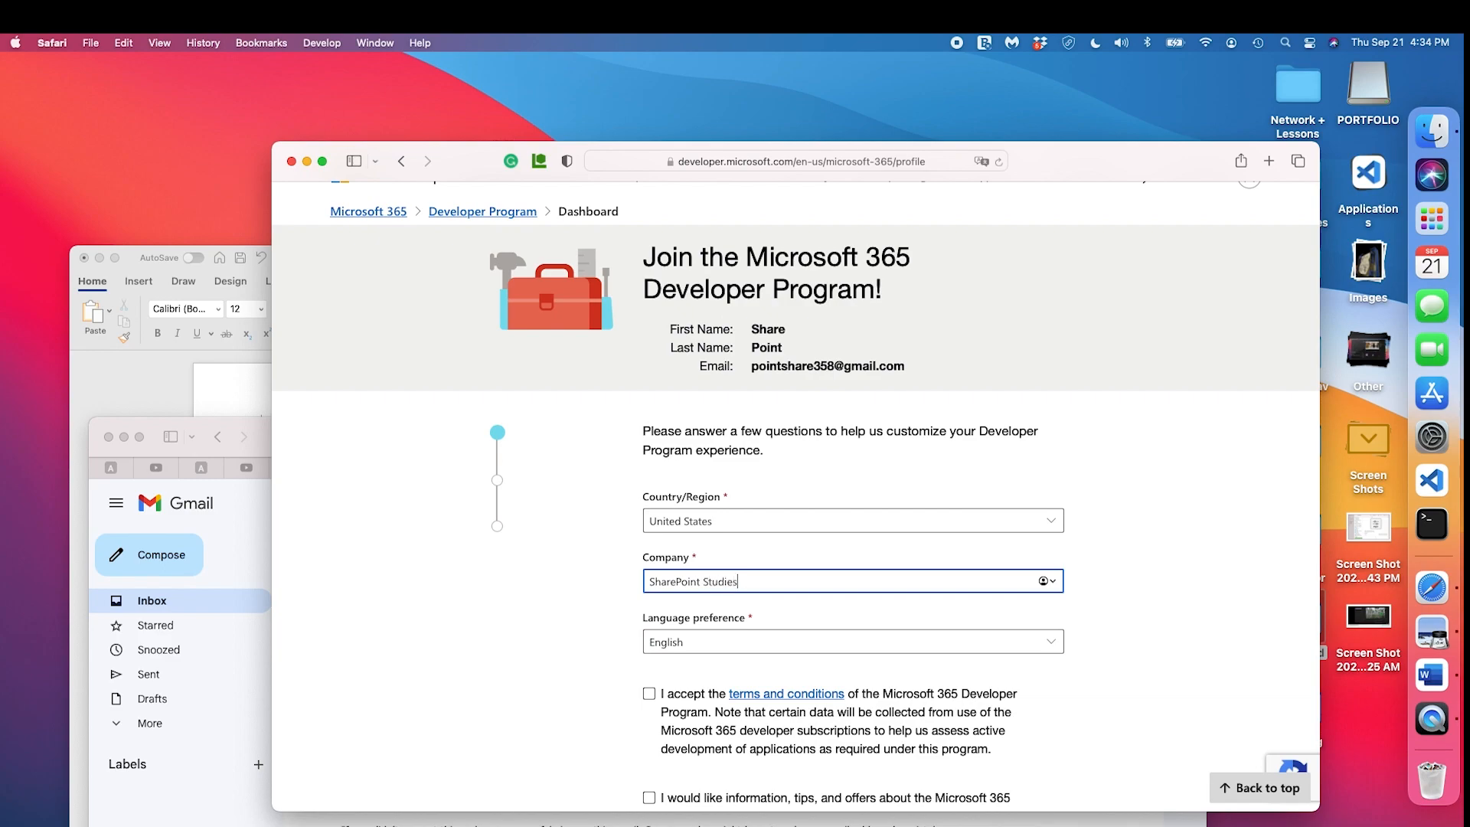
key("BackSpace")
key("BackSpace")
key("BackSpace")
scroll(701, 670, "down", 5)
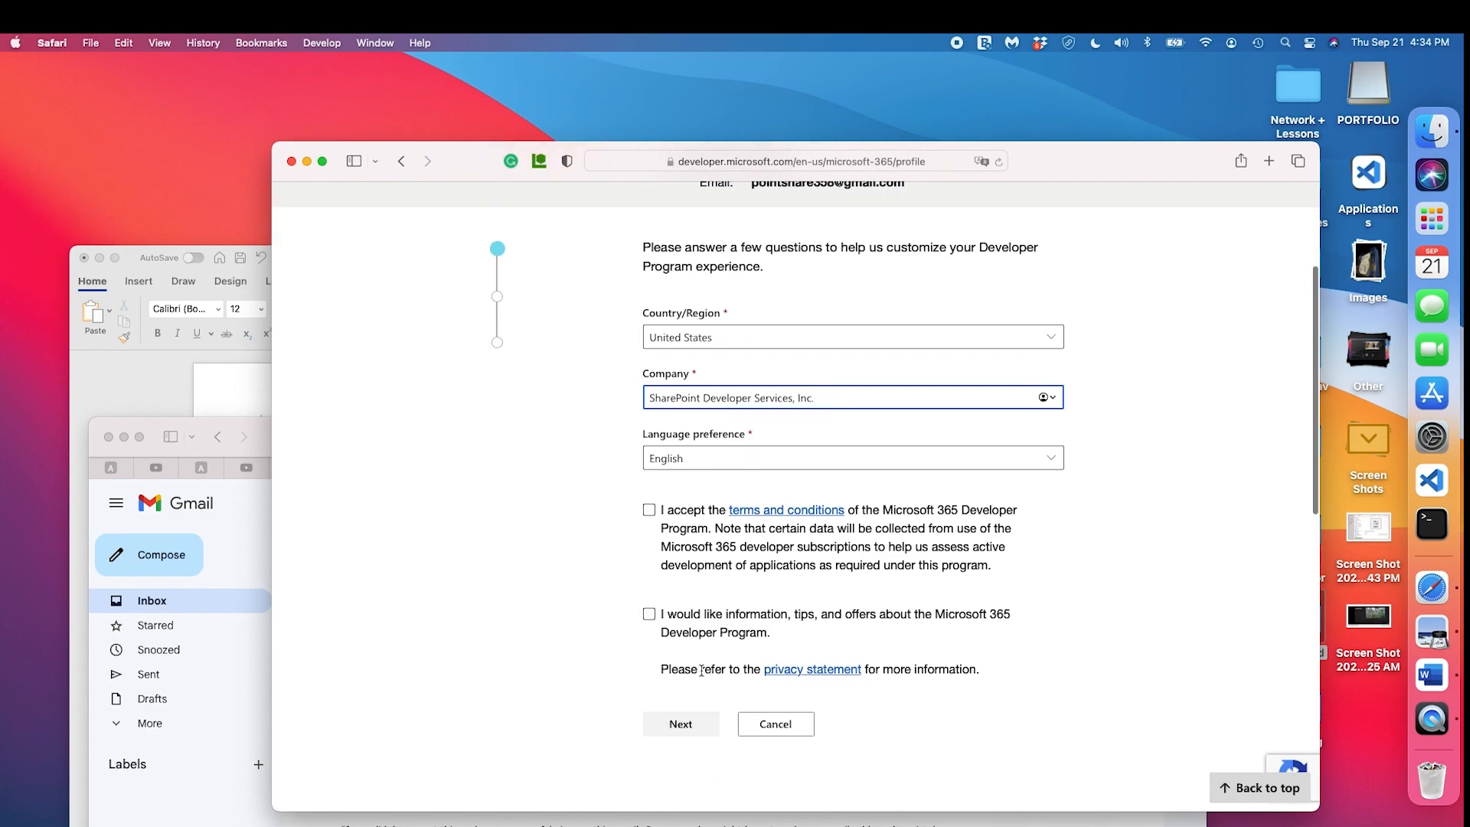
left_click(654, 522)
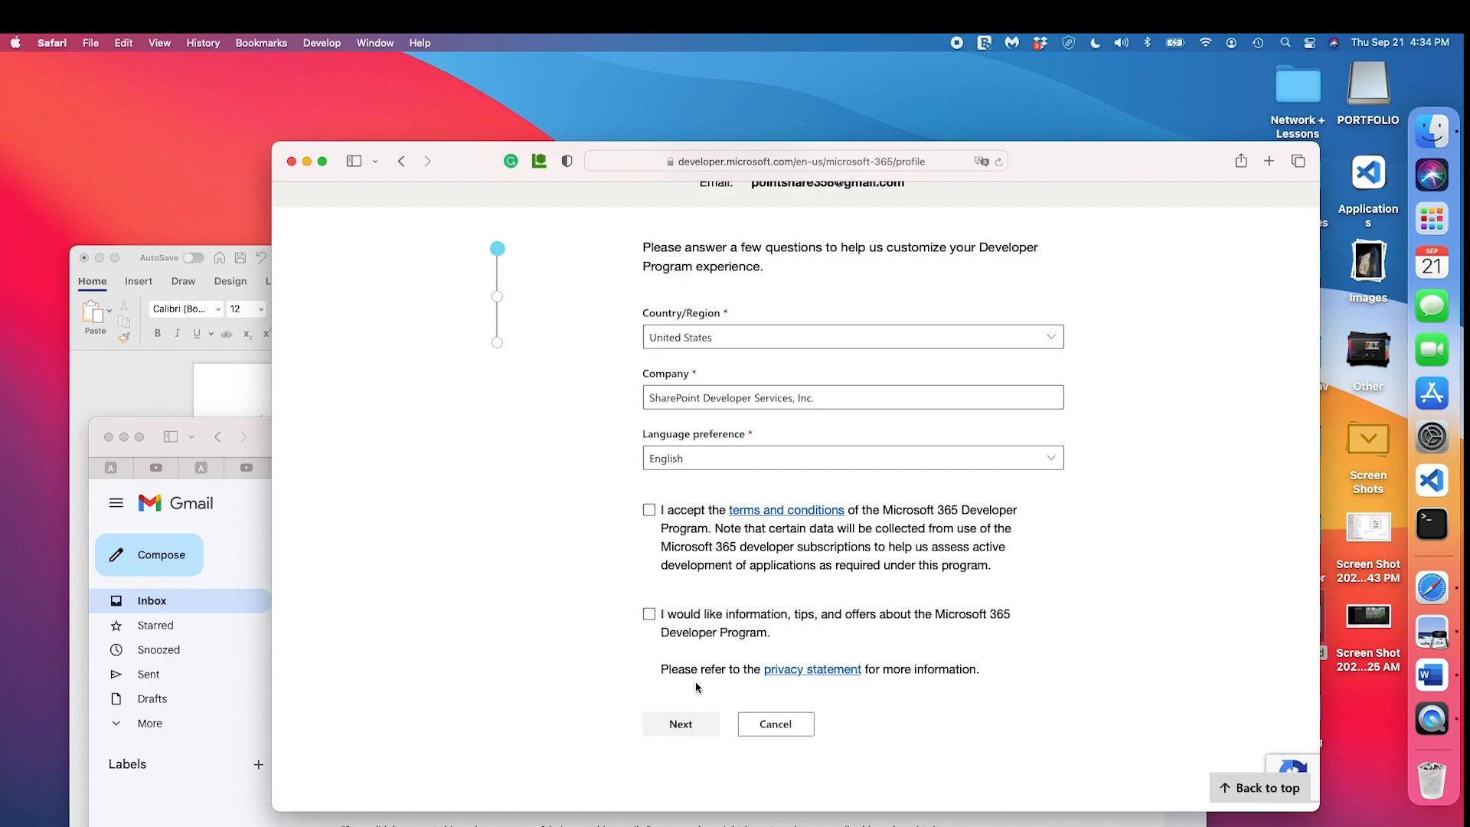
left_click(652, 617)
left_click(650, 511)
left_click(651, 614)
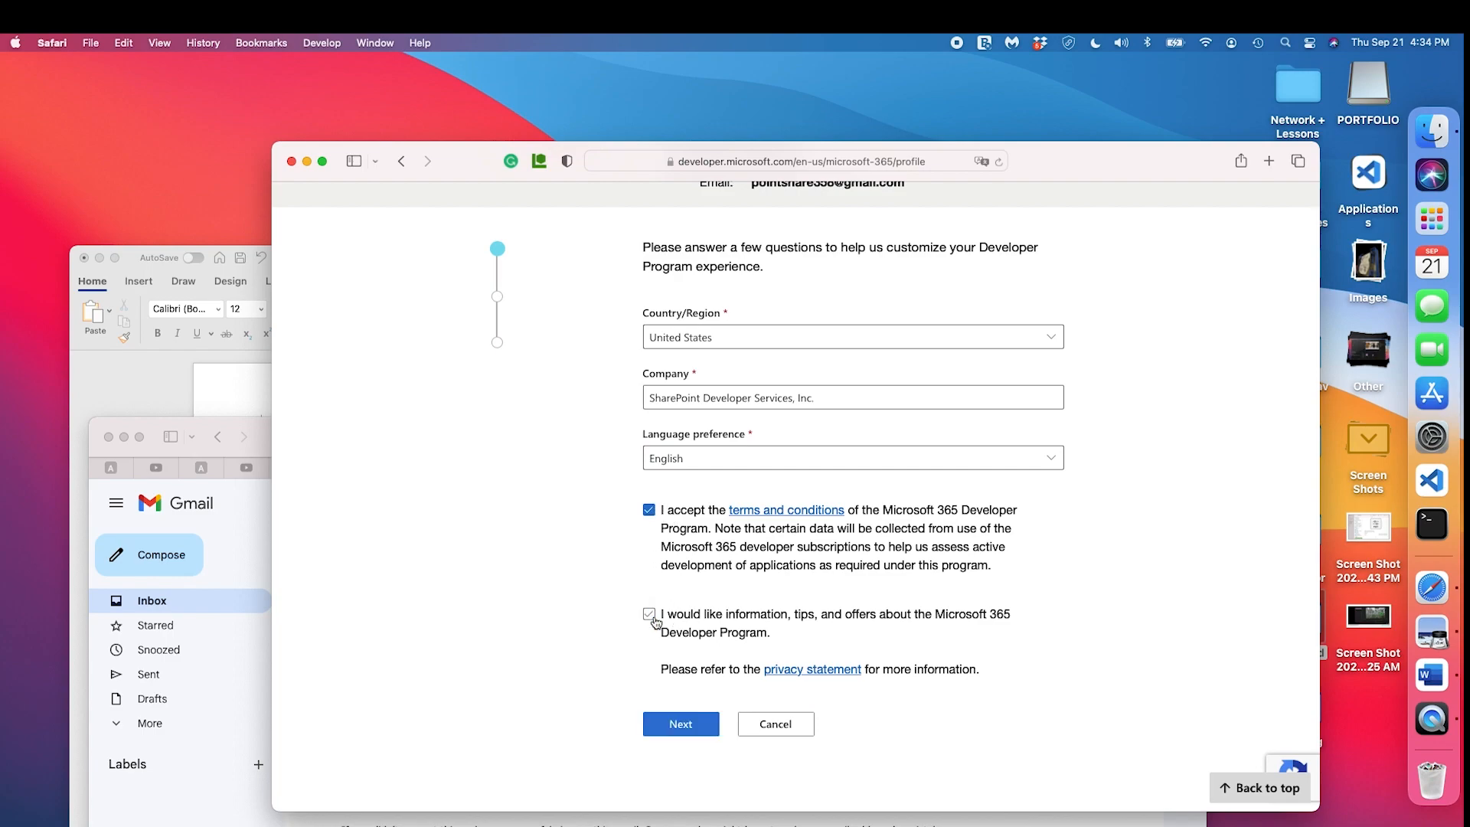
left_click(680, 724)
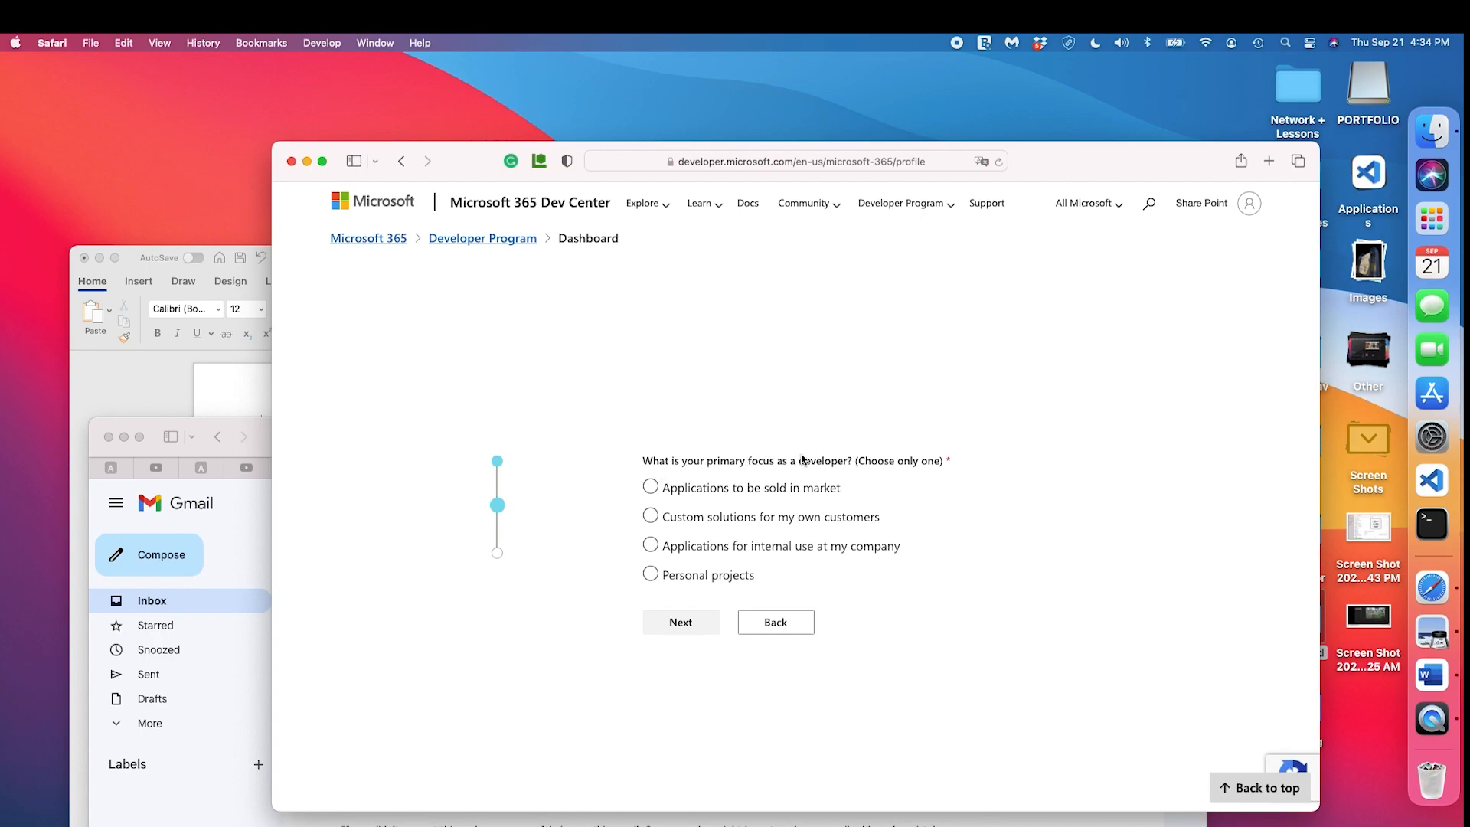
Step: Choose Personal projects as the focus and tick Power Platform, SharePoint Framework, Outlook and Teams
left_click(659, 576)
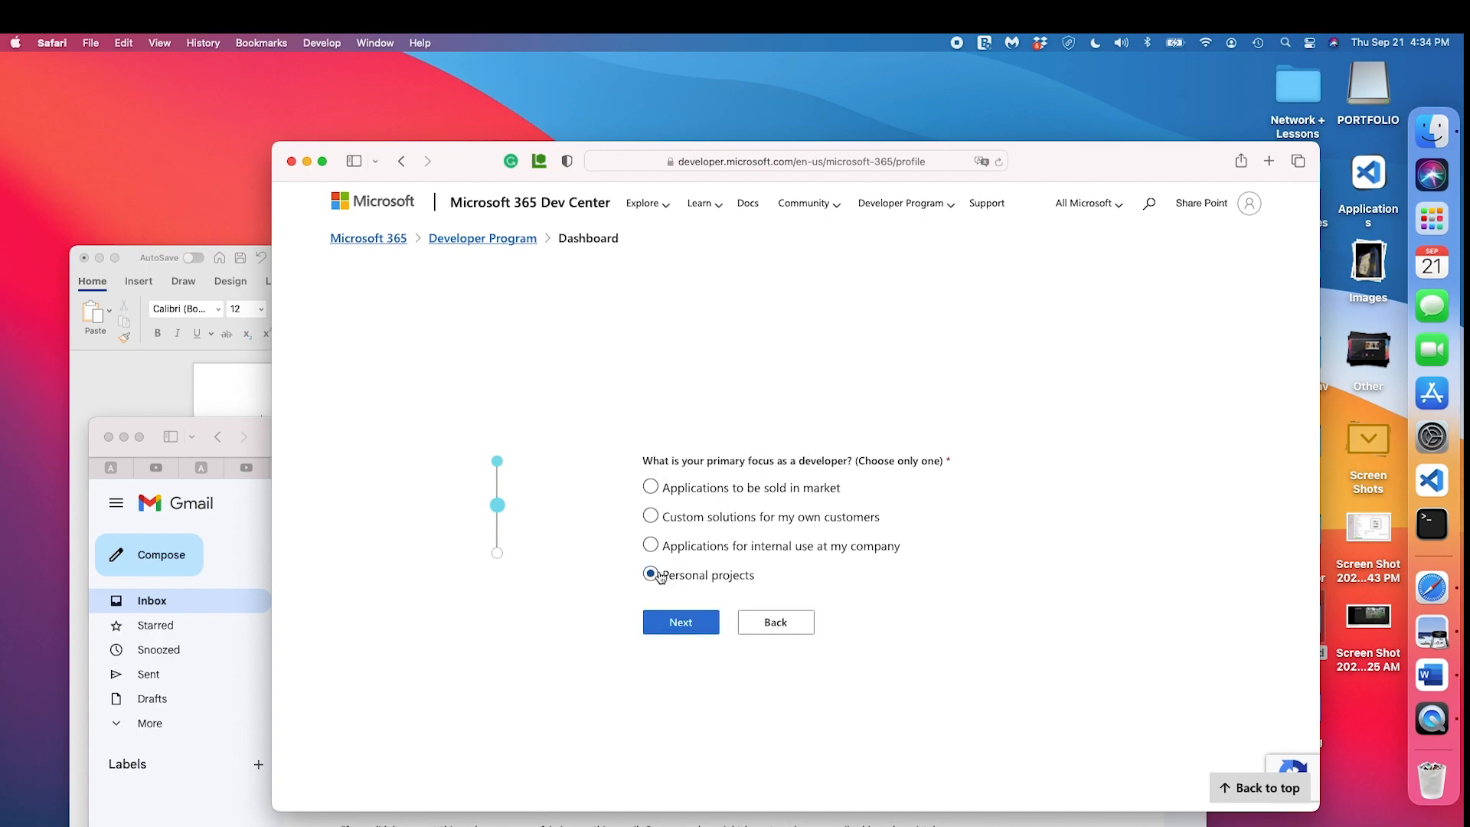
left_click(678, 620)
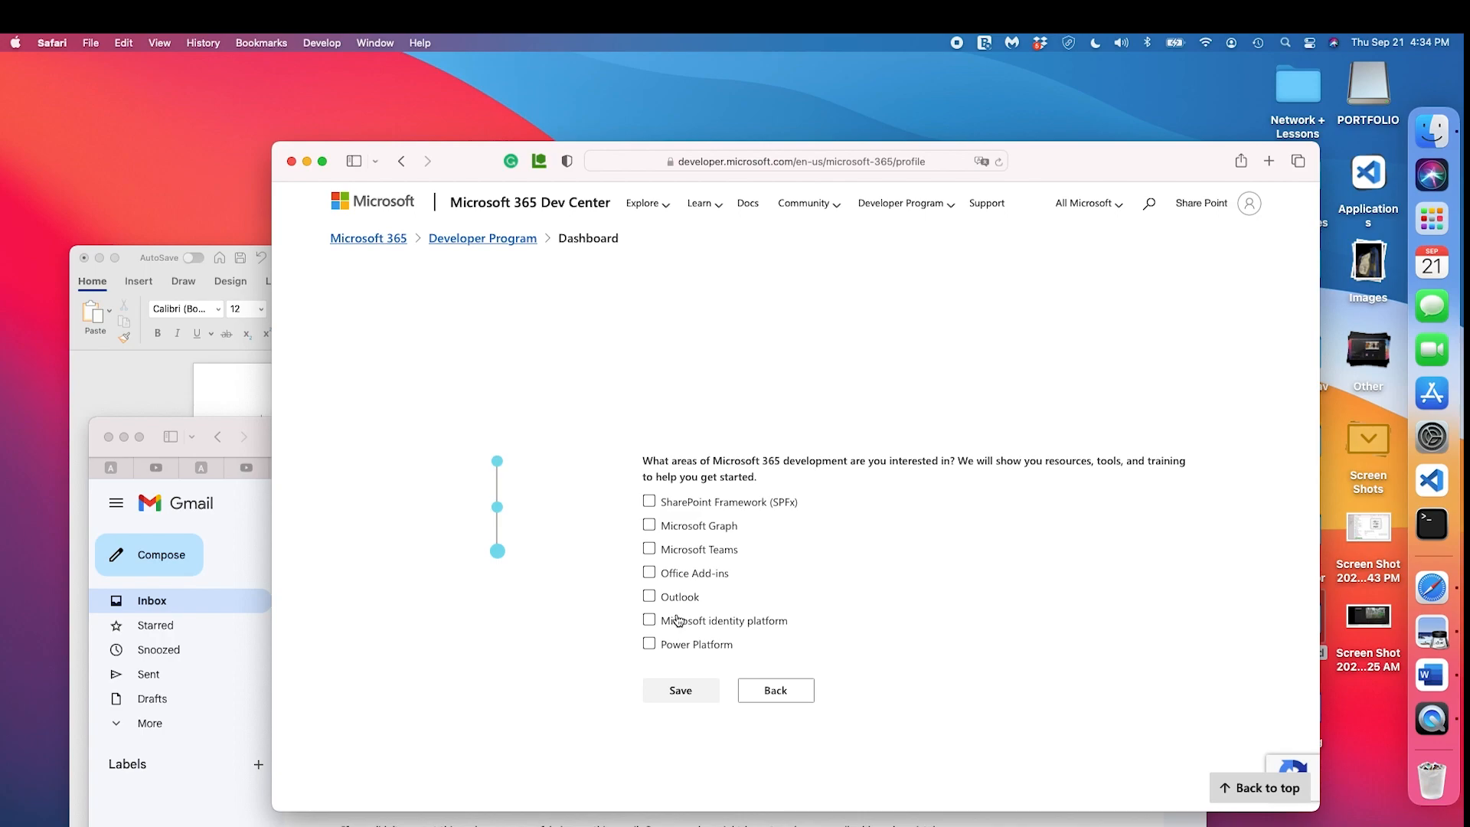
left_click(663, 553)
left_click(649, 501)
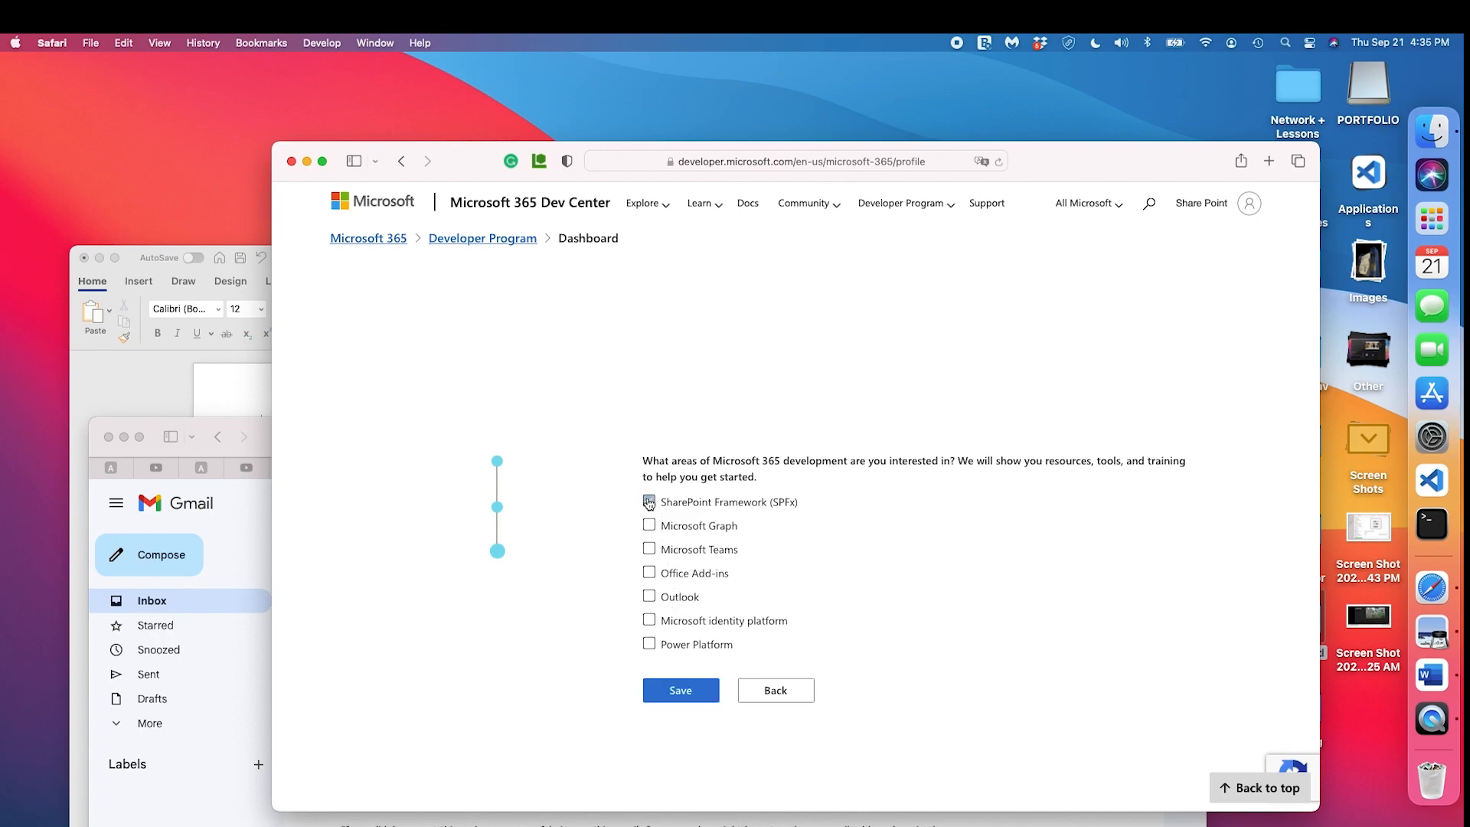
left_click(650, 597)
left_click(649, 549)
Step: Save the development areas and proceed with the Instant sandbox option
left_click(678, 690)
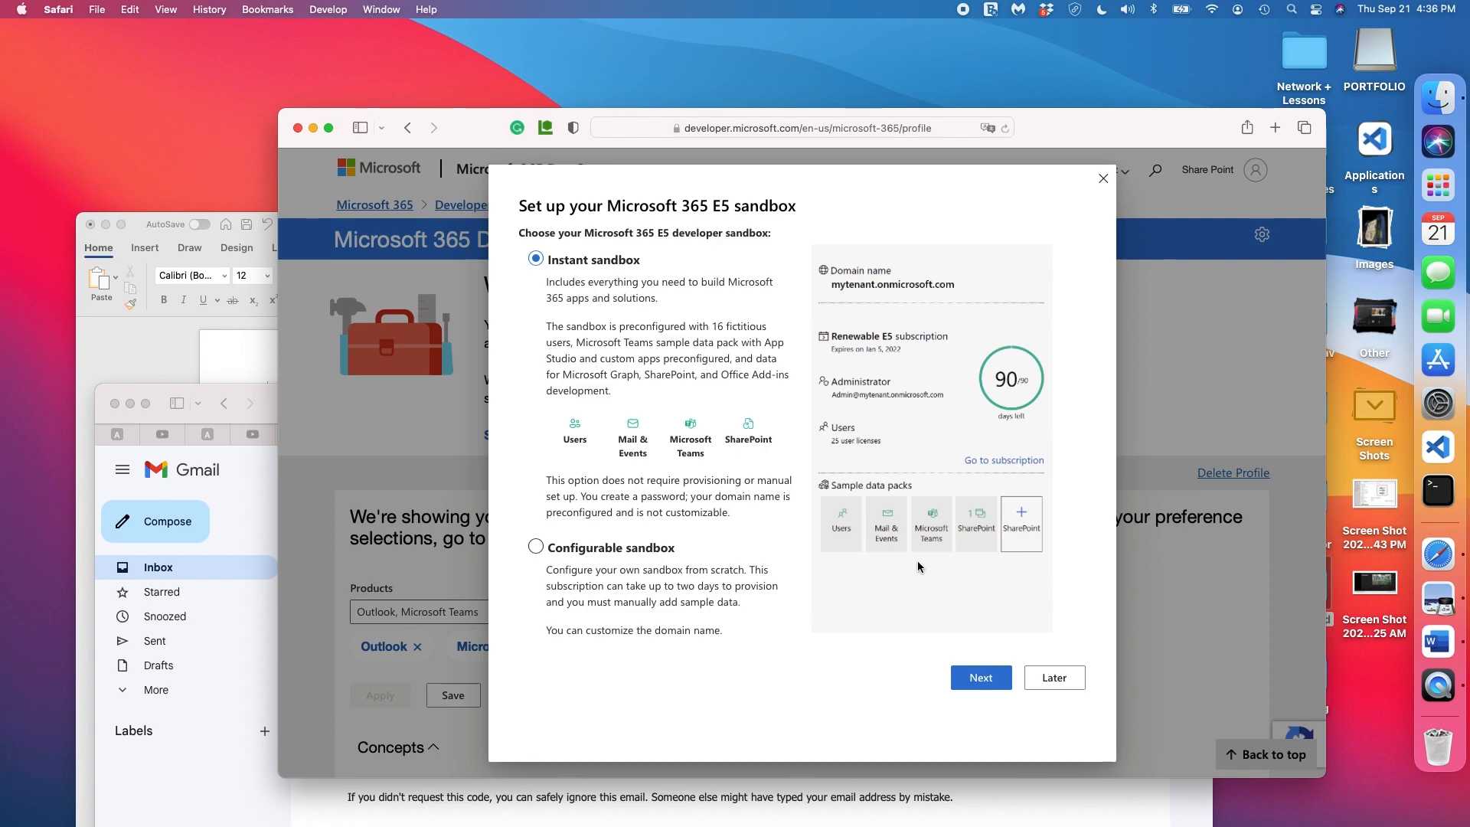
left_click(979, 673)
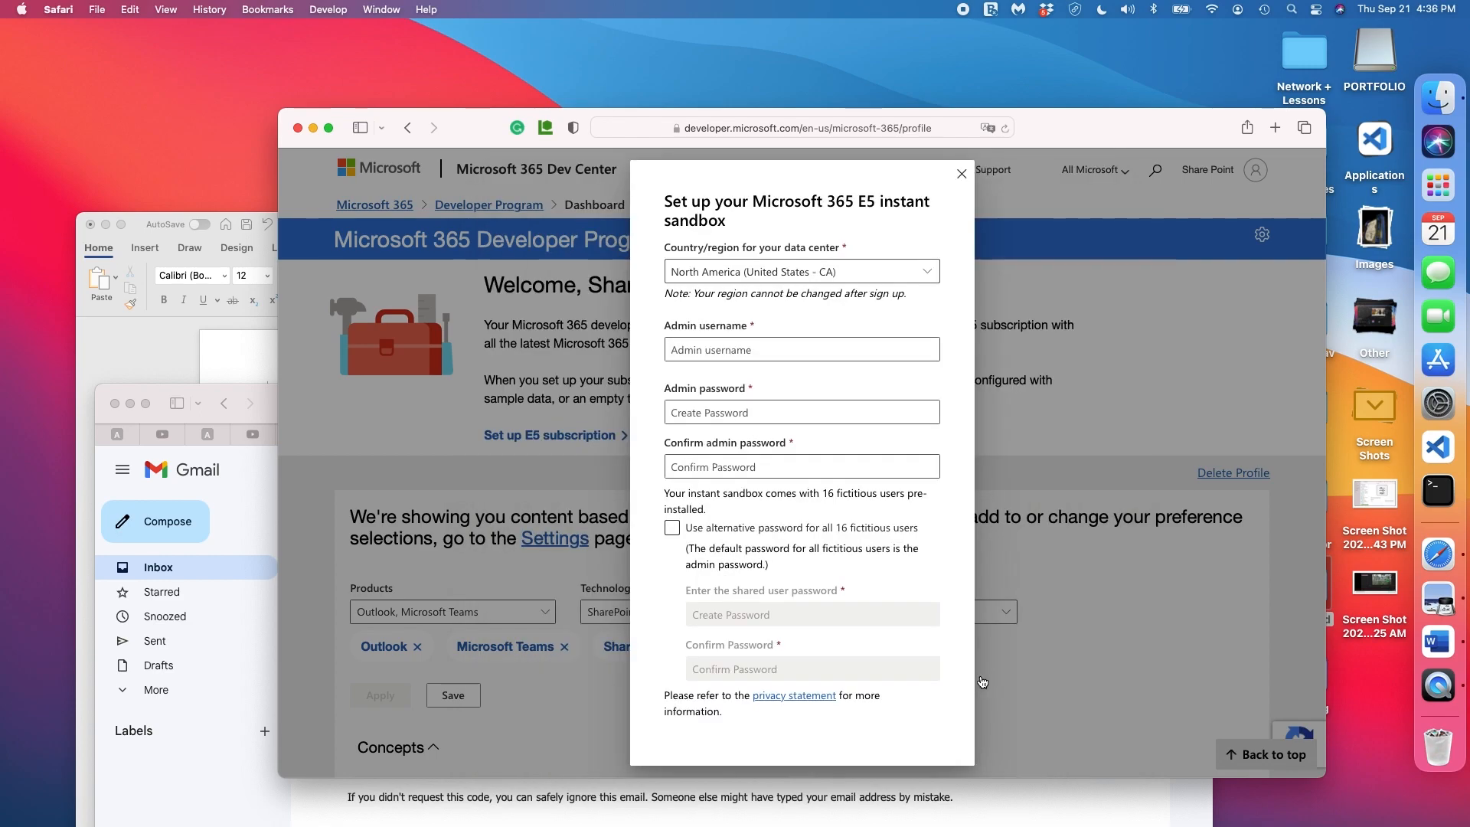
Step: Enter 'admin' as the admin username, then set and confirm the admin password
left_click(773, 349)
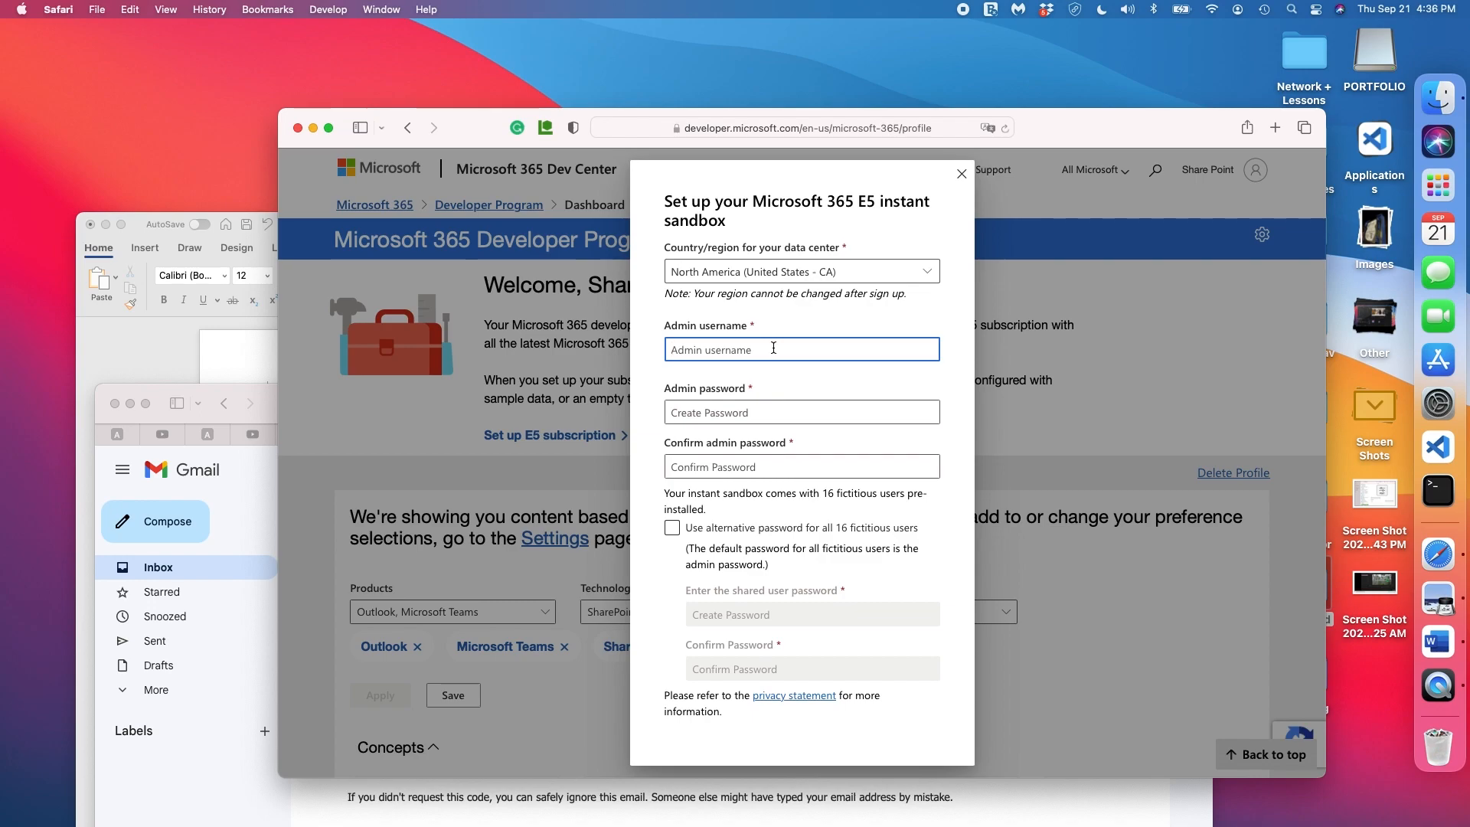
type("admin")
left_click(731, 411)
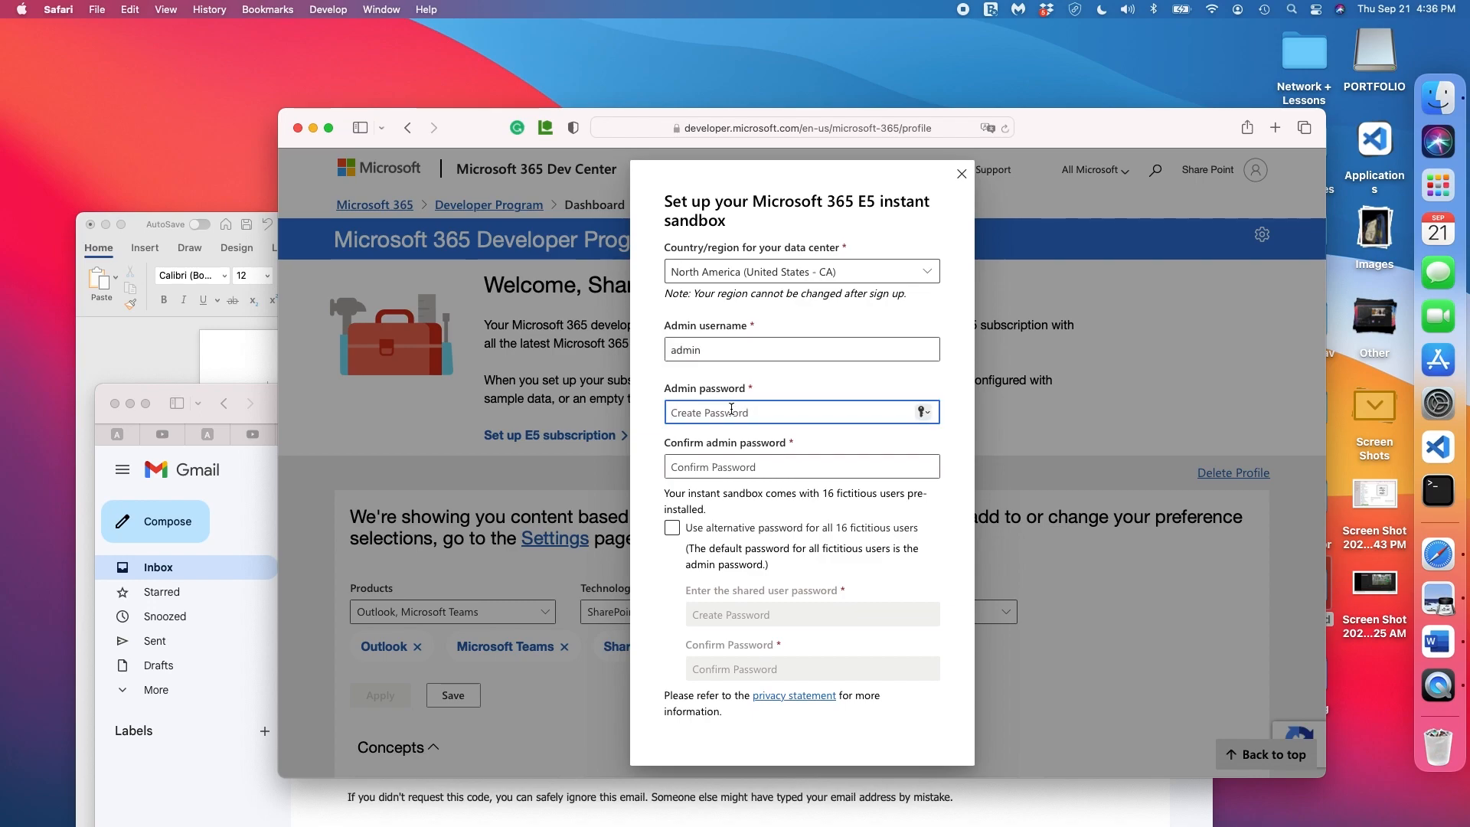
type("•••••••••••••••")
left_click(728, 464)
type("•••••")
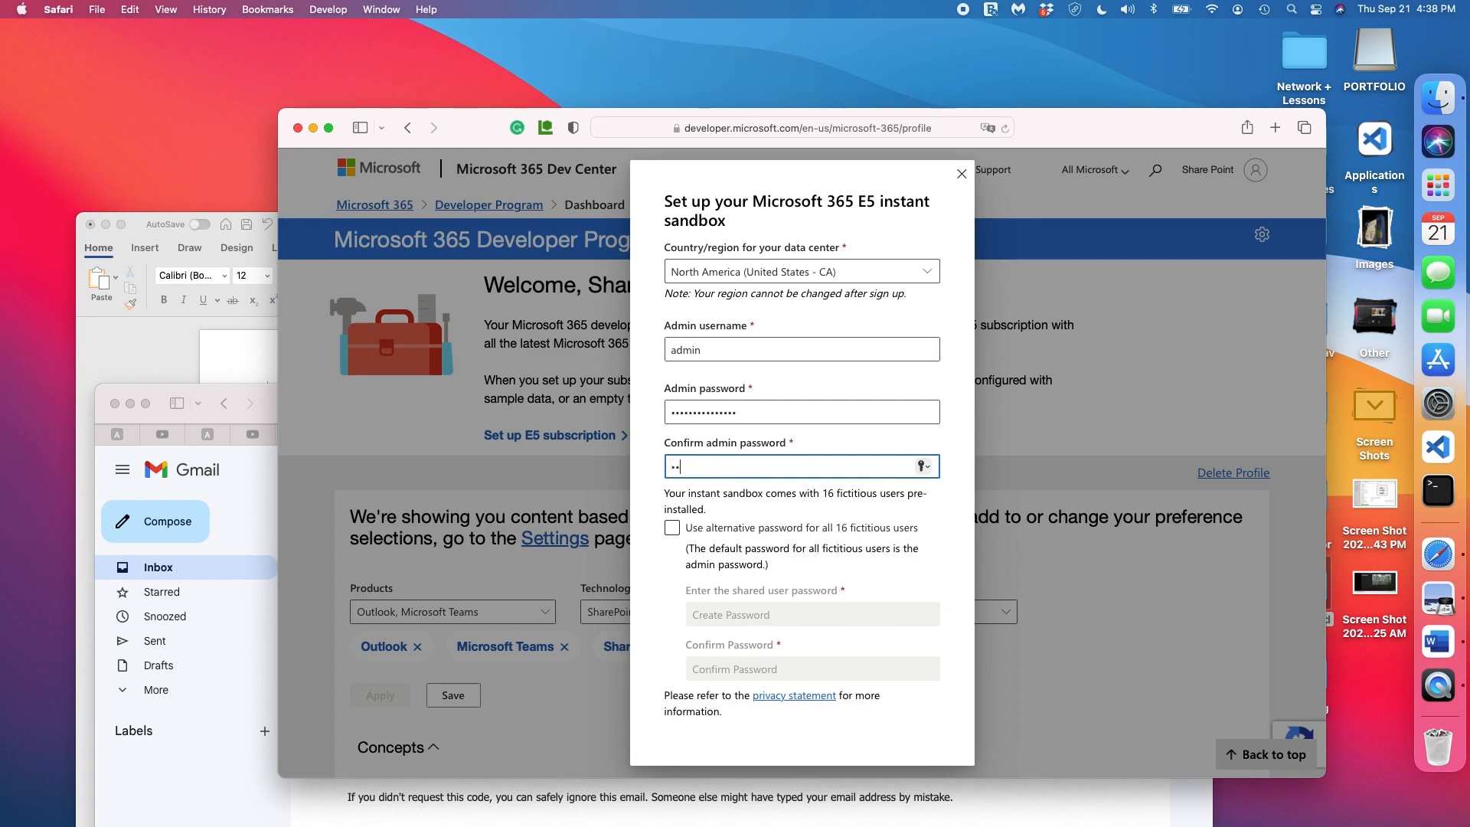
type("••••••••")
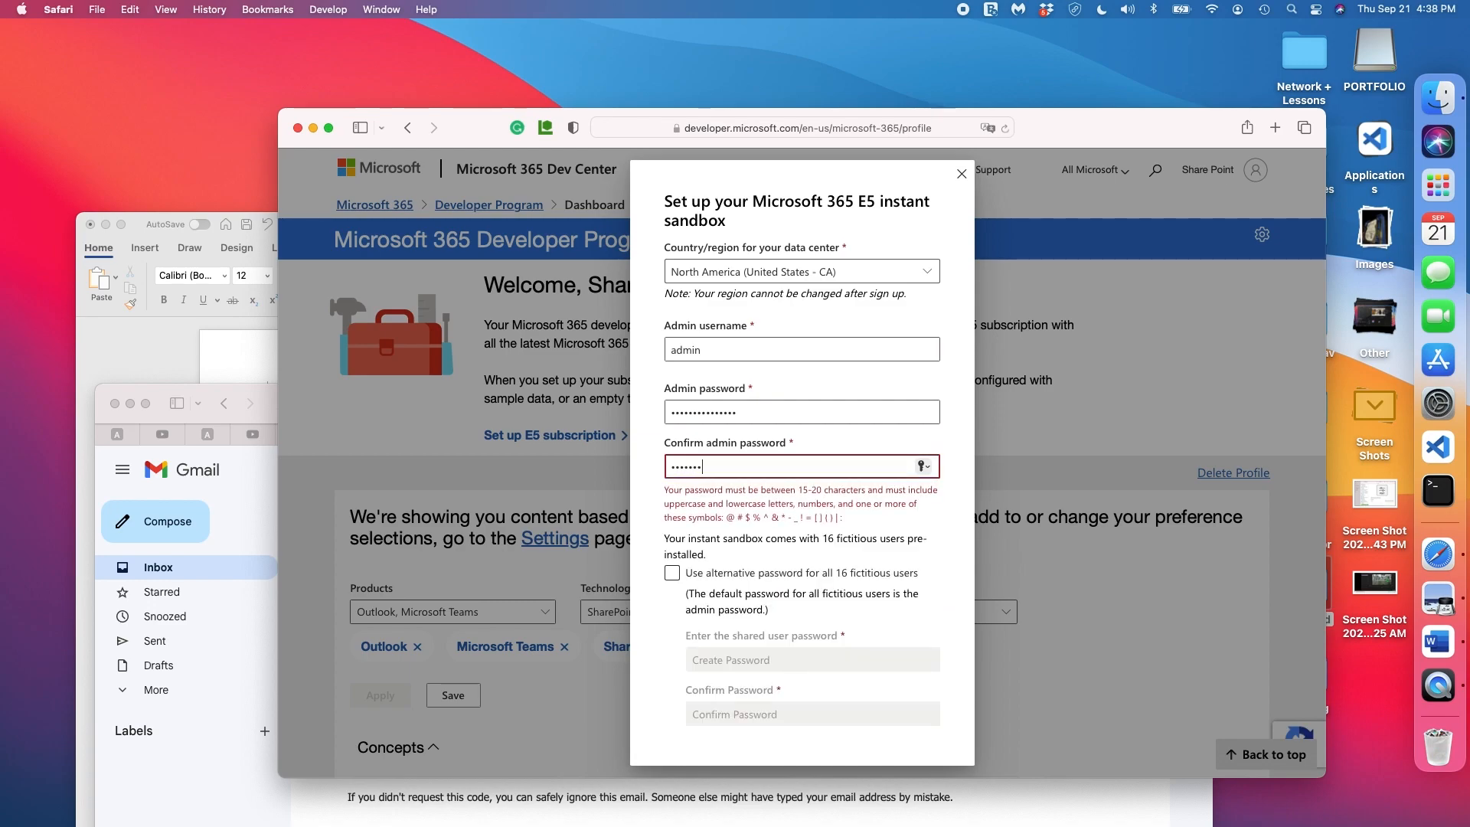
type("•")
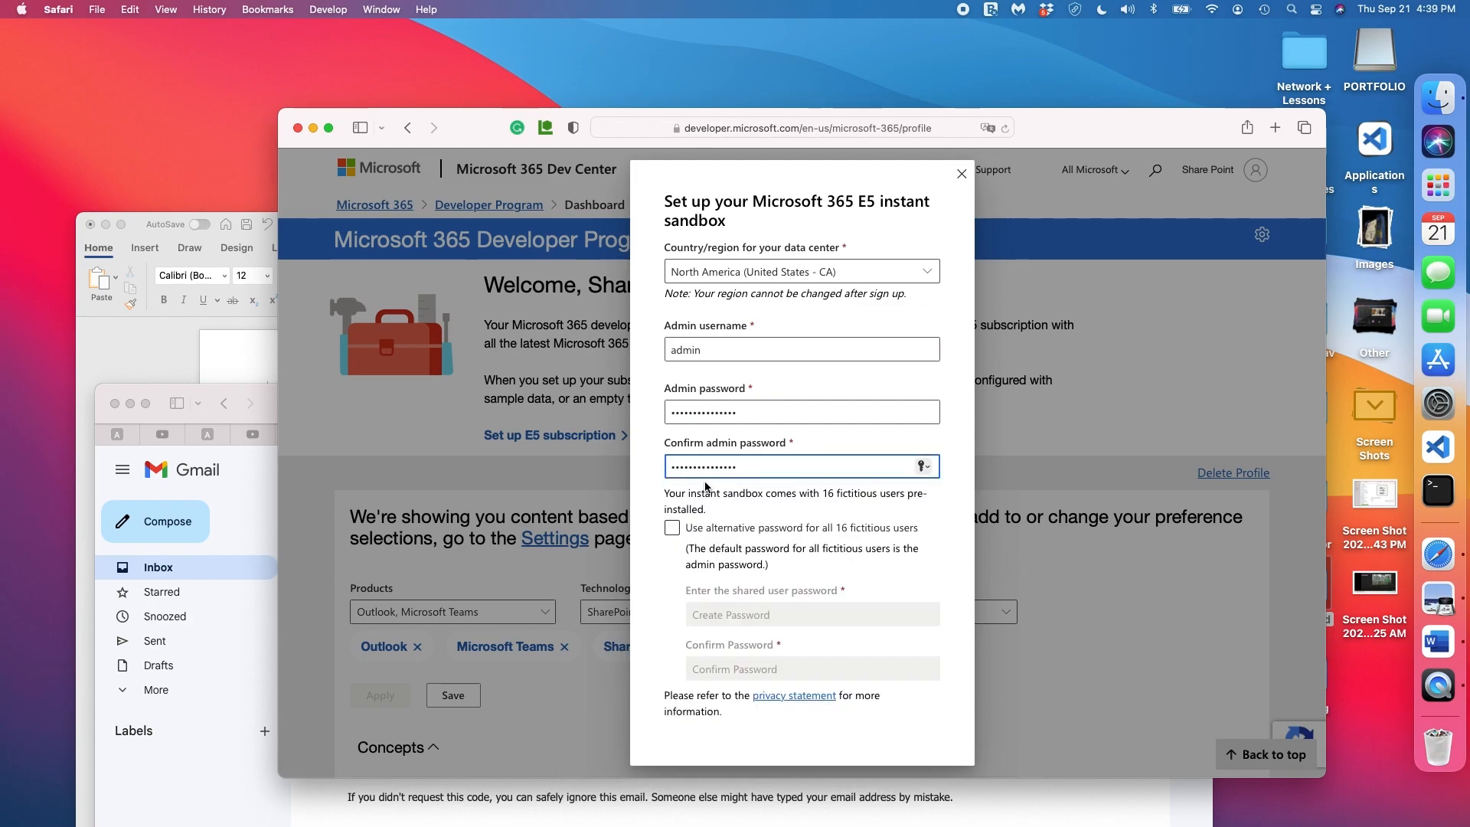
Step: Use one alternative password for all 16 fictitious users and continue past the setup form
left_click(685, 528)
left_click(685, 530)
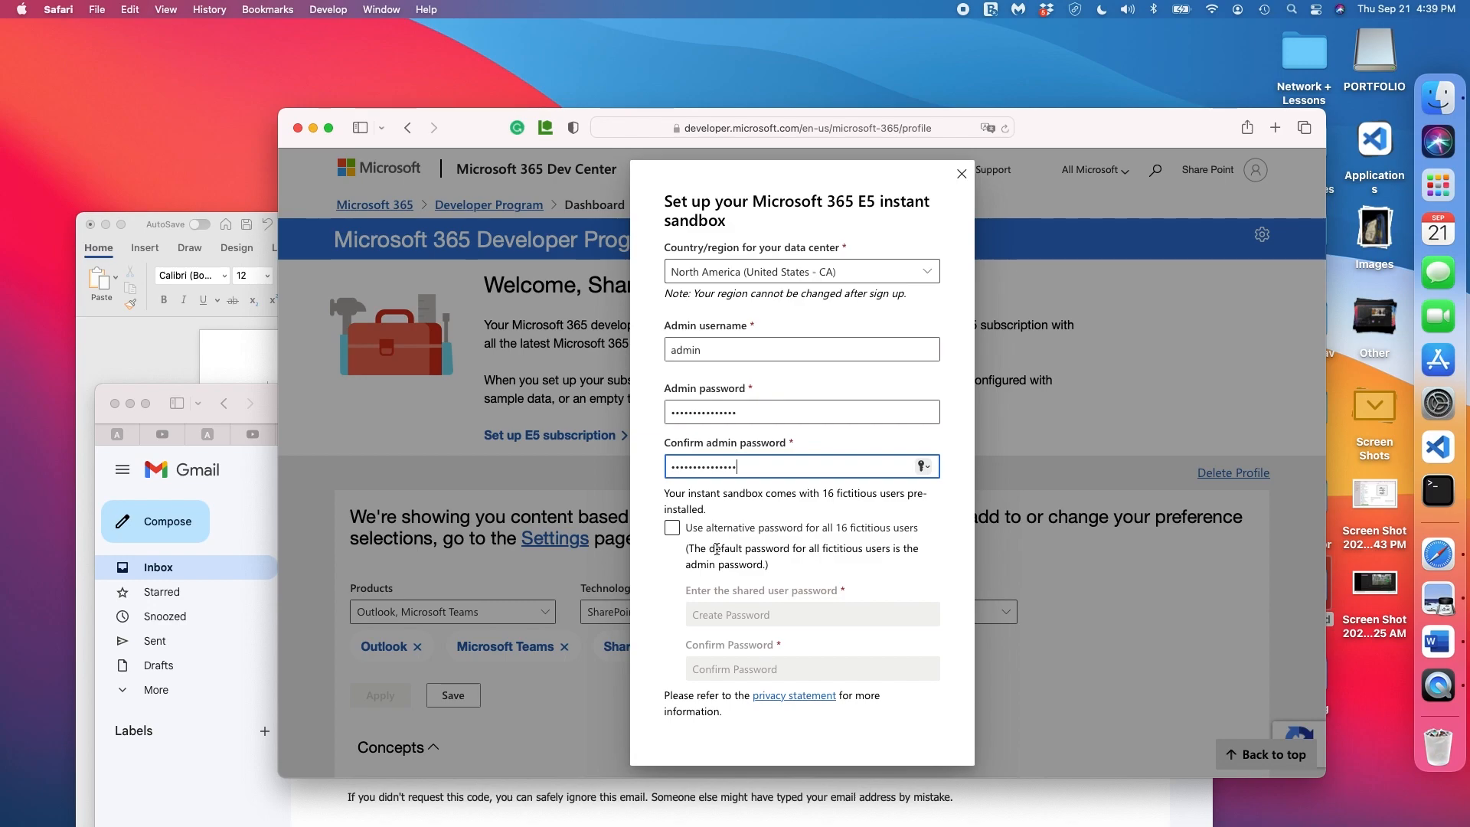
left_click(755, 538)
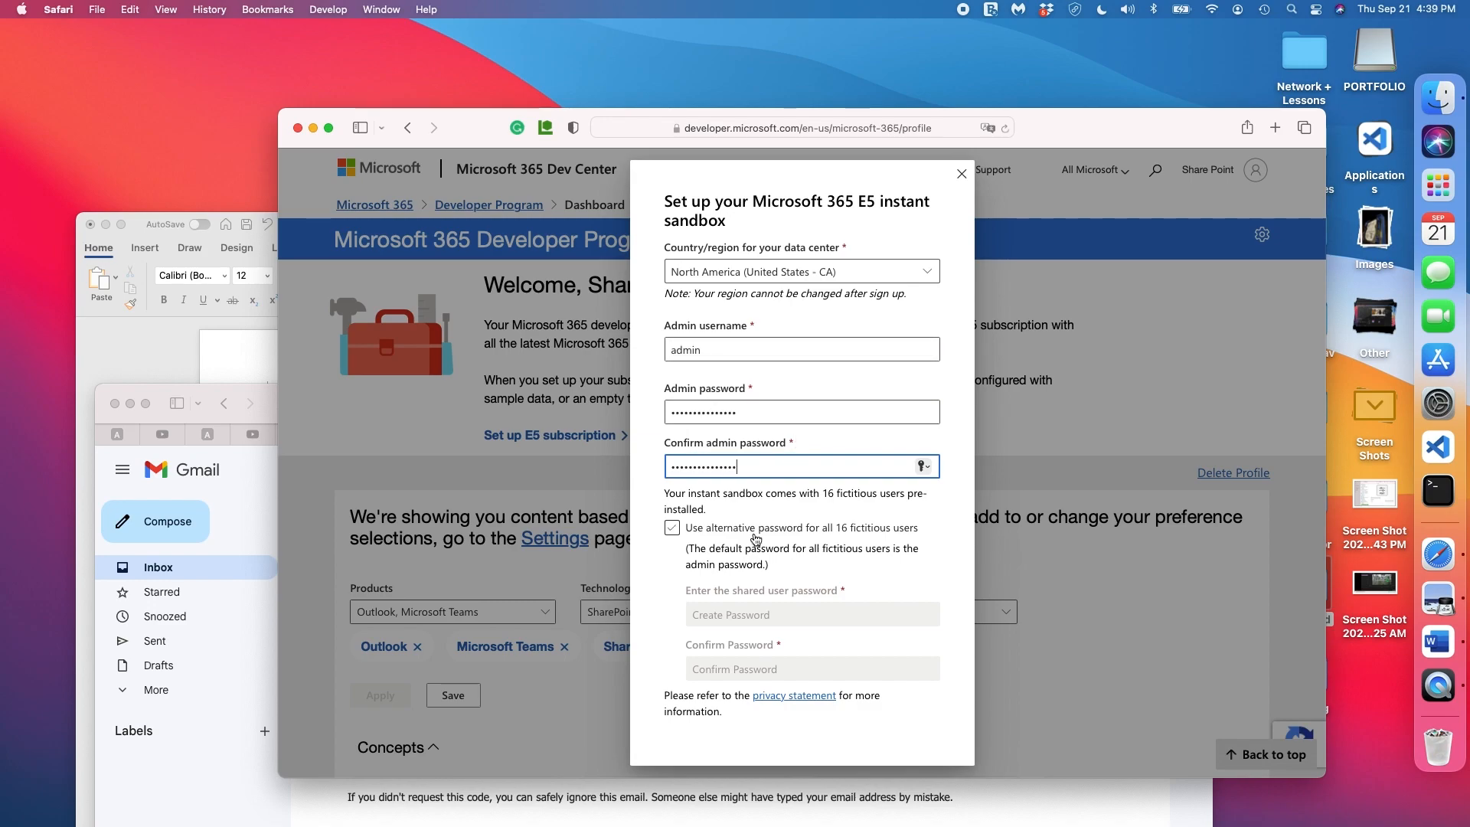
scroll(749, 633, "down", 3)
left_click(838, 721)
left_click(768, 463)
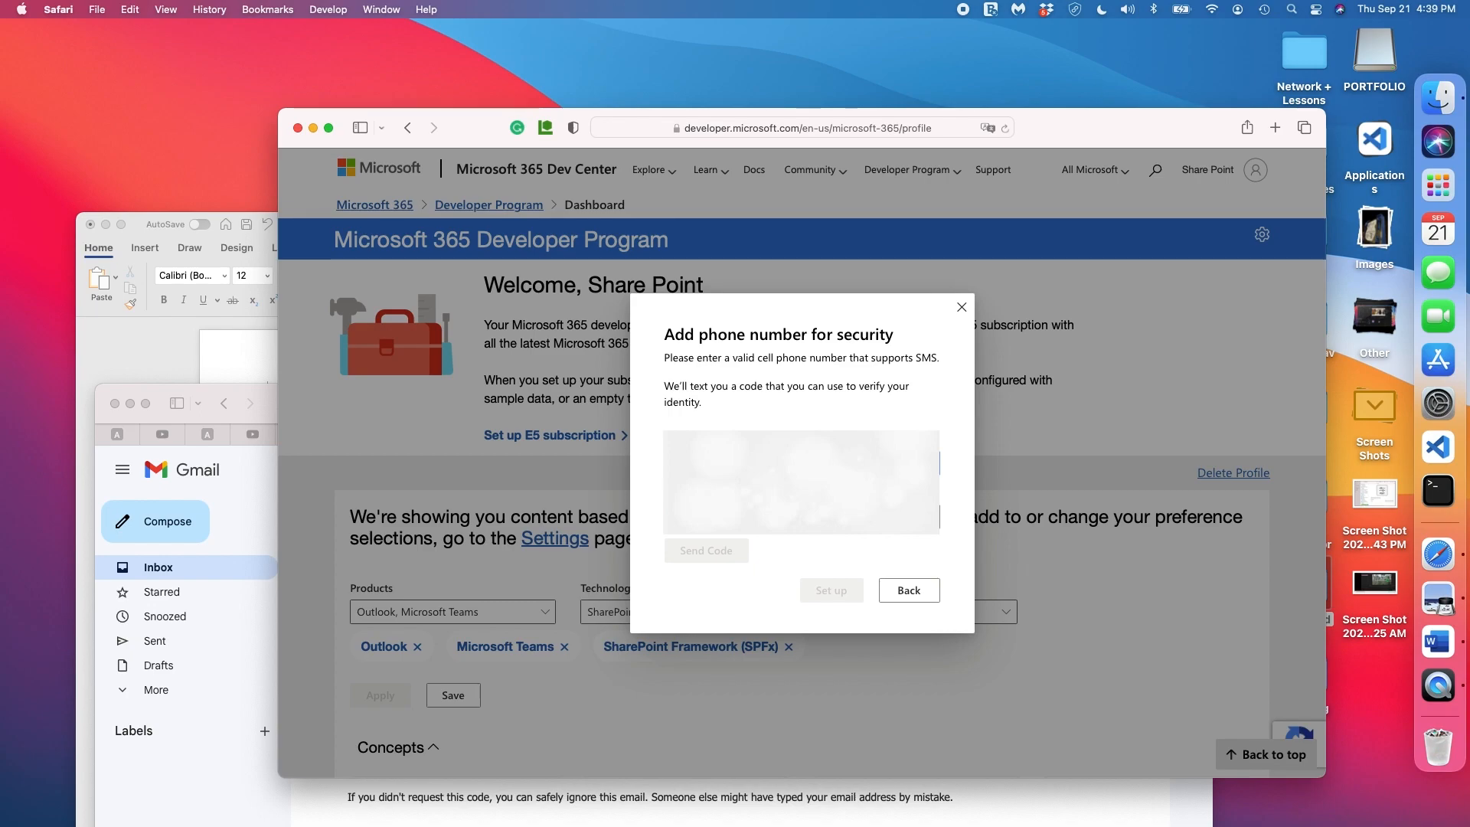
Step: Choose the country code, fill in the phone number, and send the verification text
left_click(926, 463)
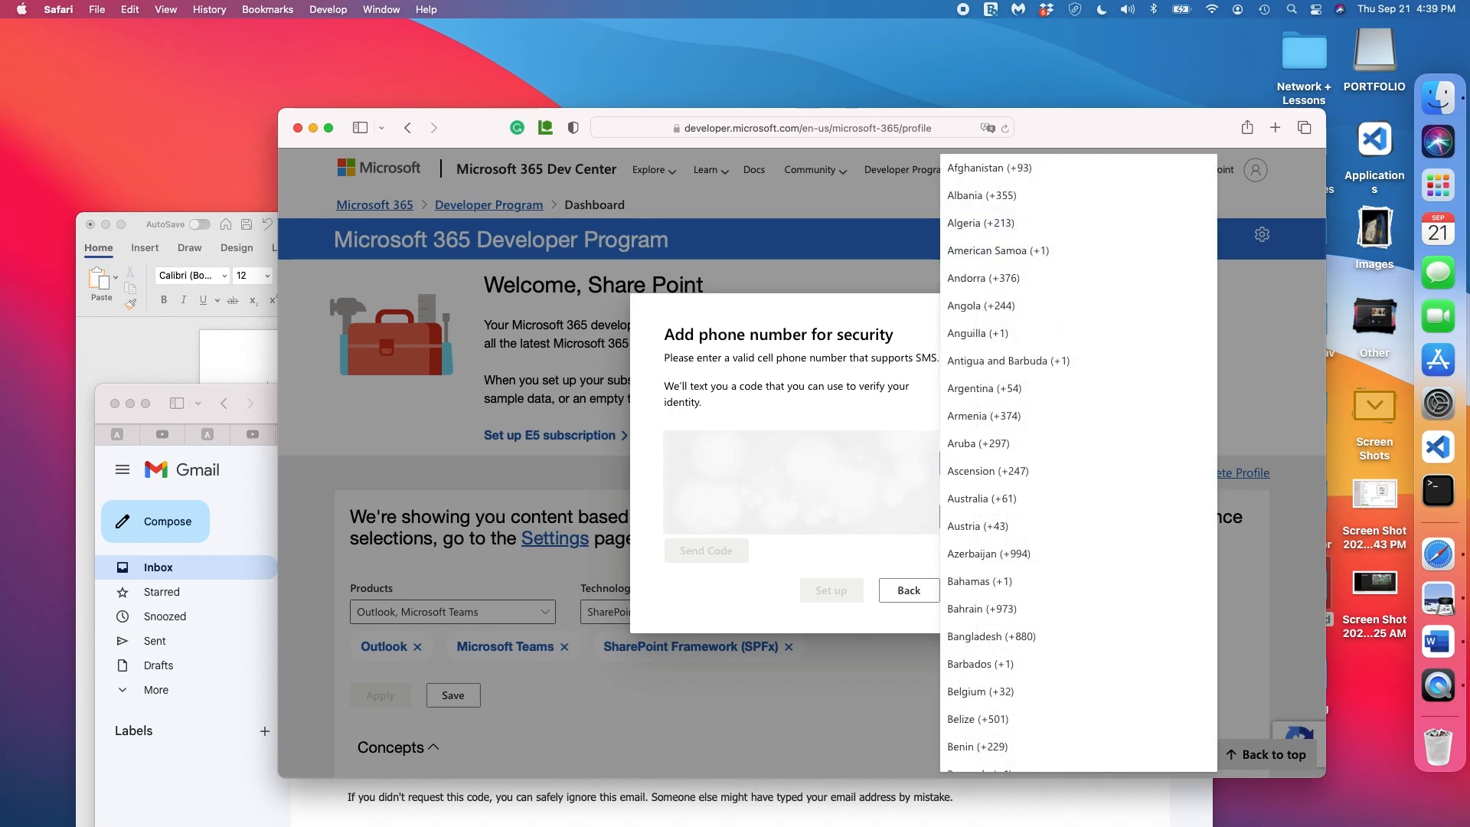
left_click(800, 517)
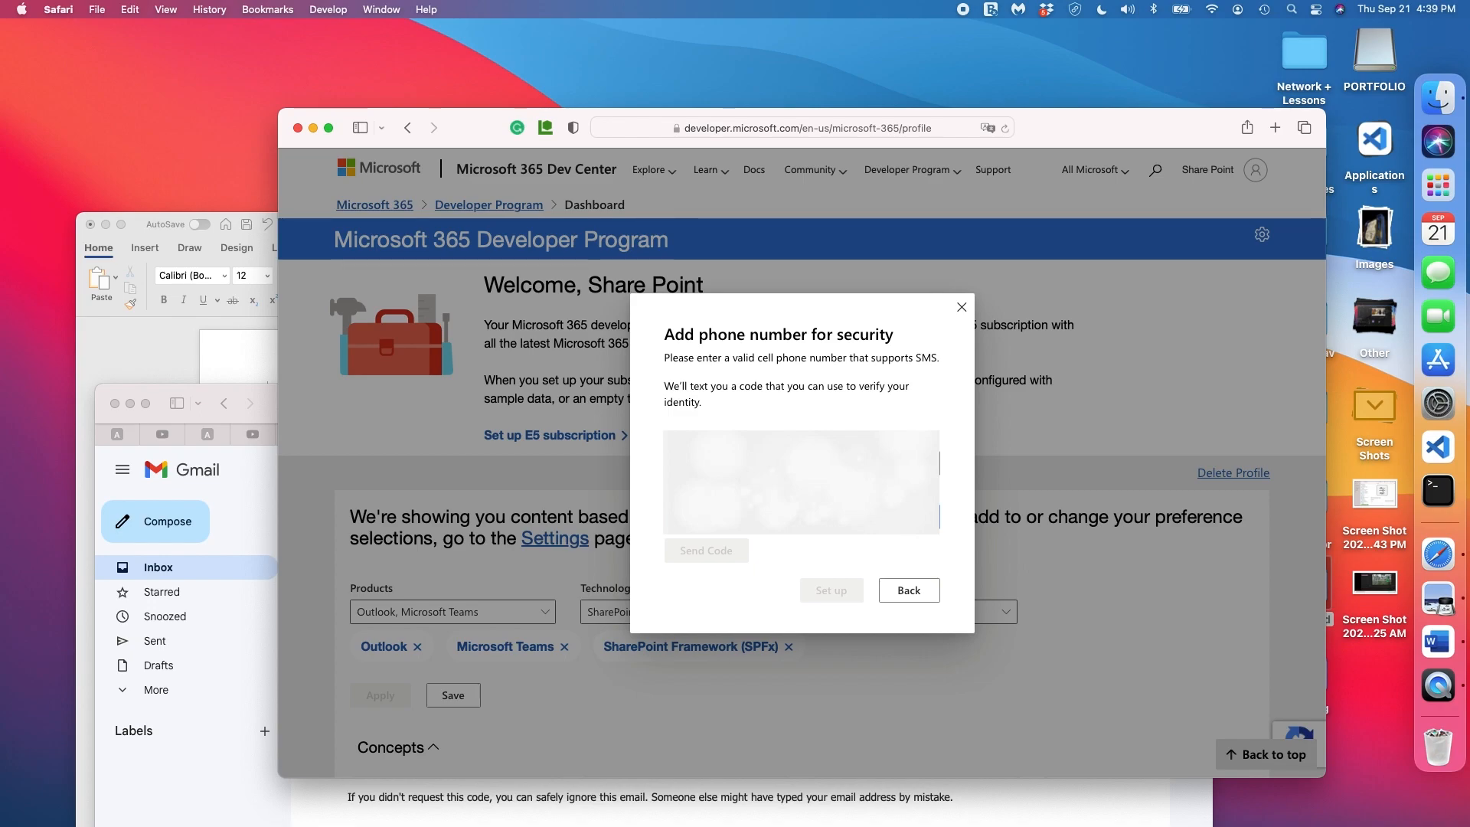
type("1")
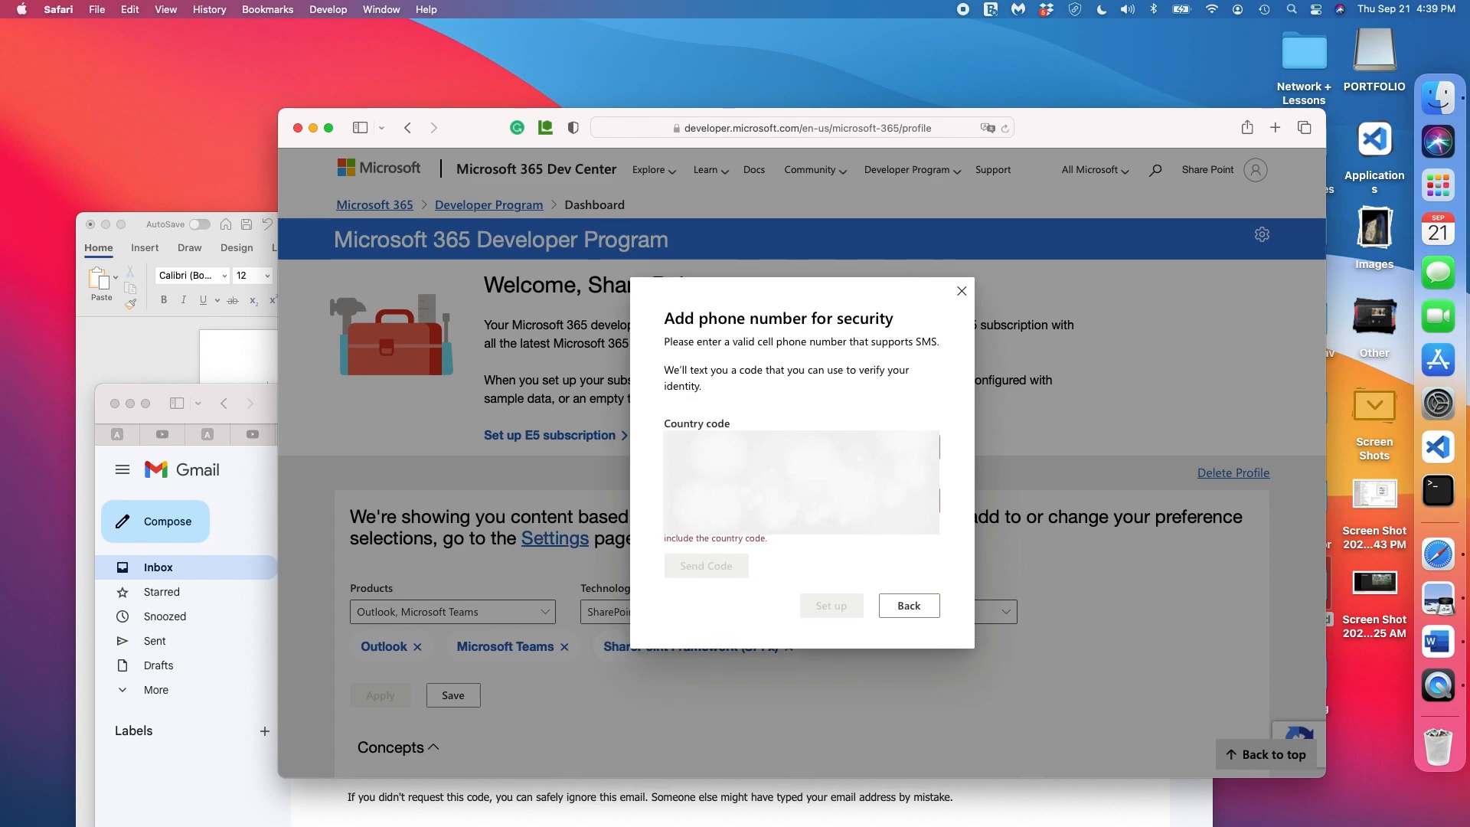
type("1")
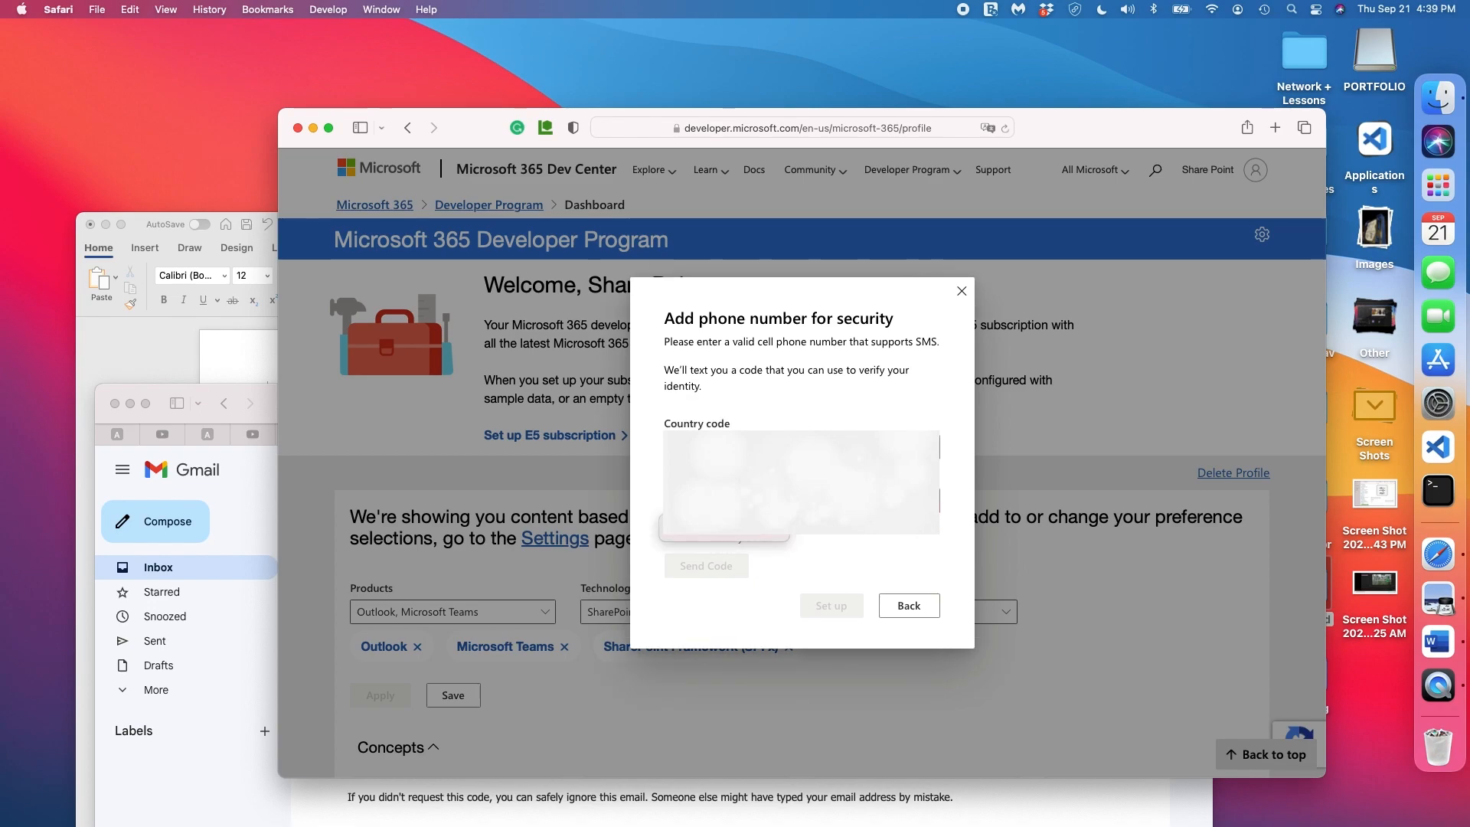
key("BackSpace")
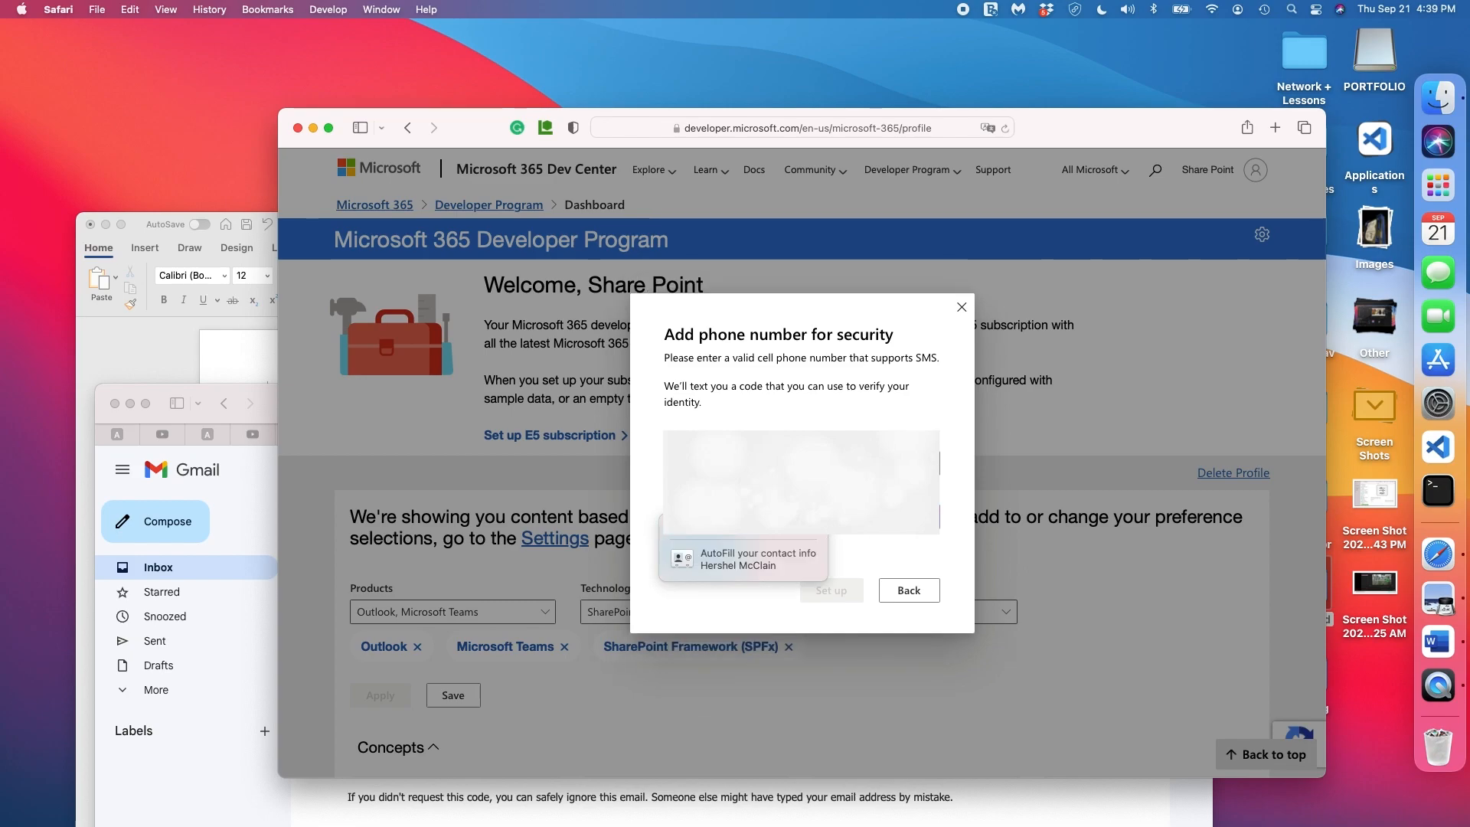
left_click(736, 526)
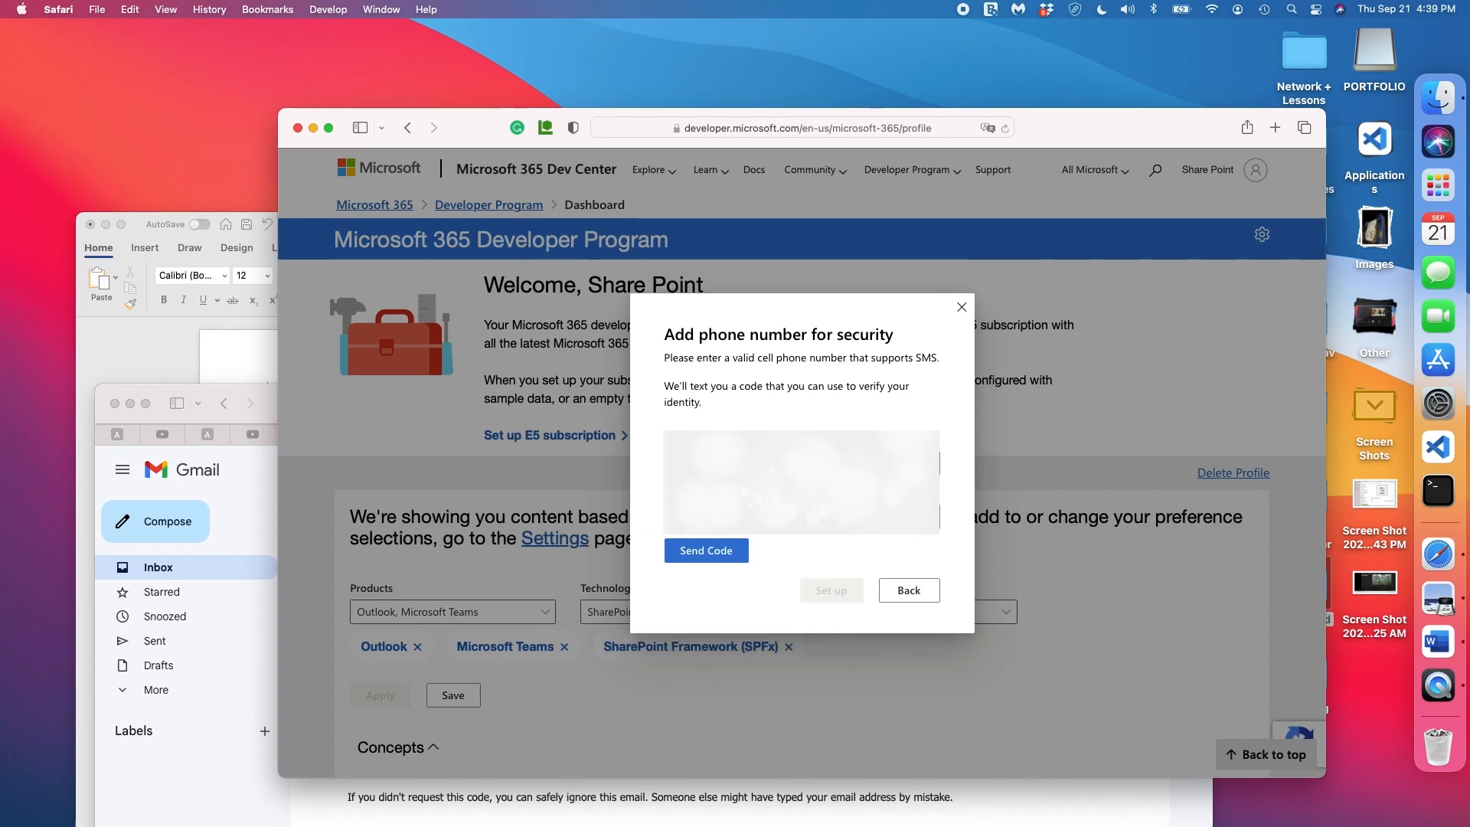
left_click(727, 555)
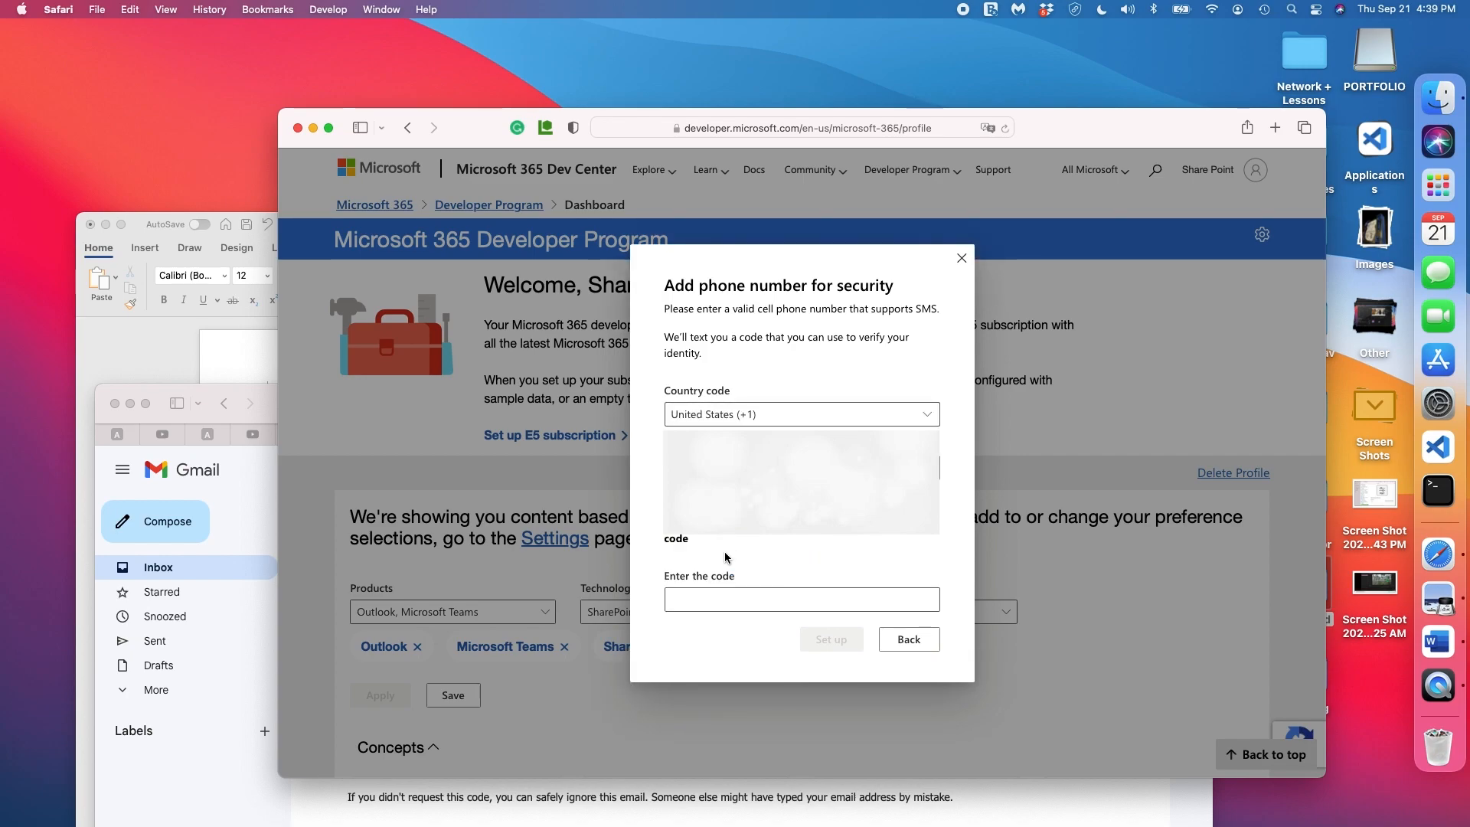
Step: Enter the texted verification code and set up the developer subscription
left_click(707, 598)
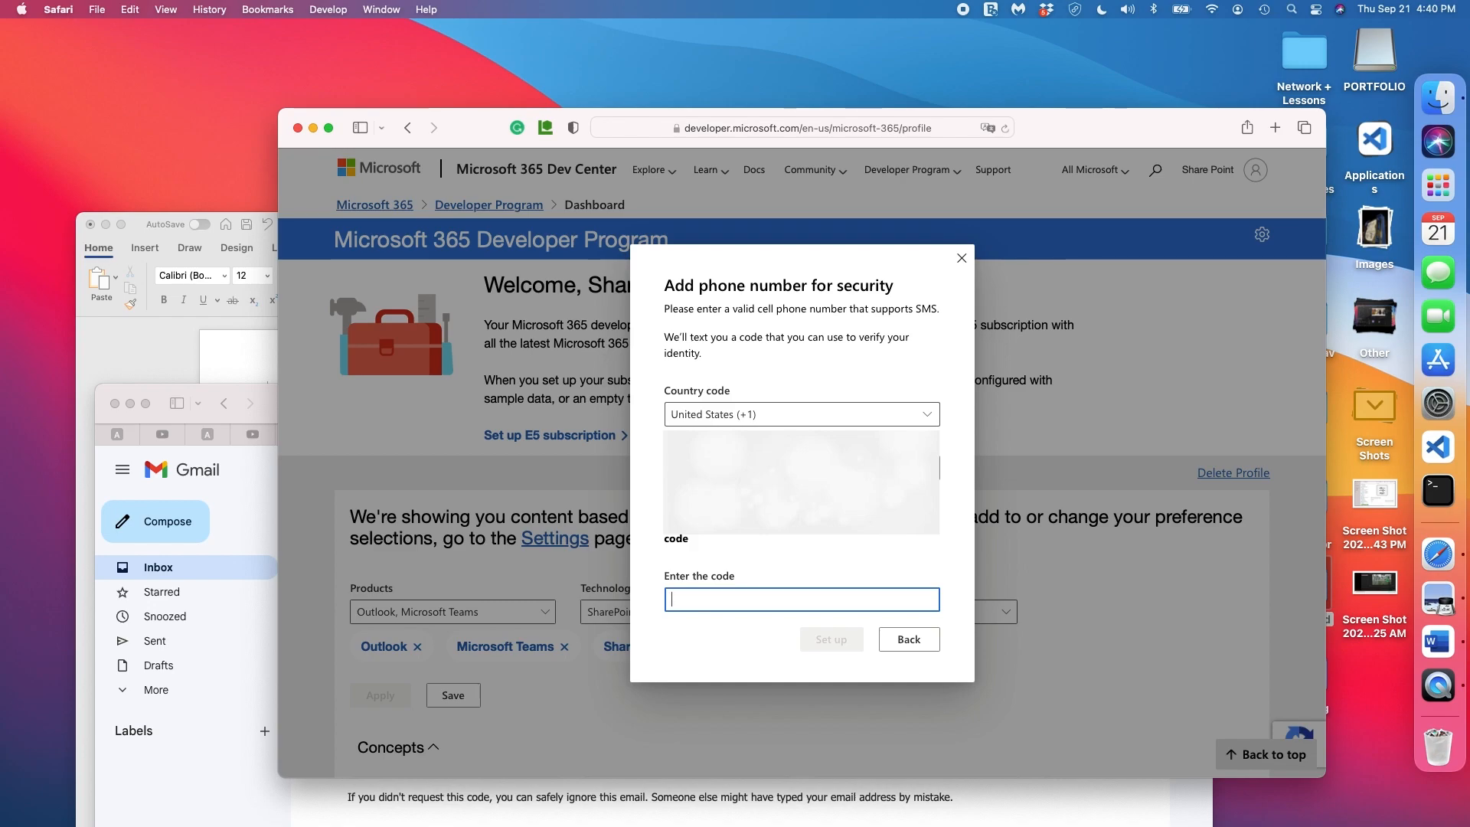
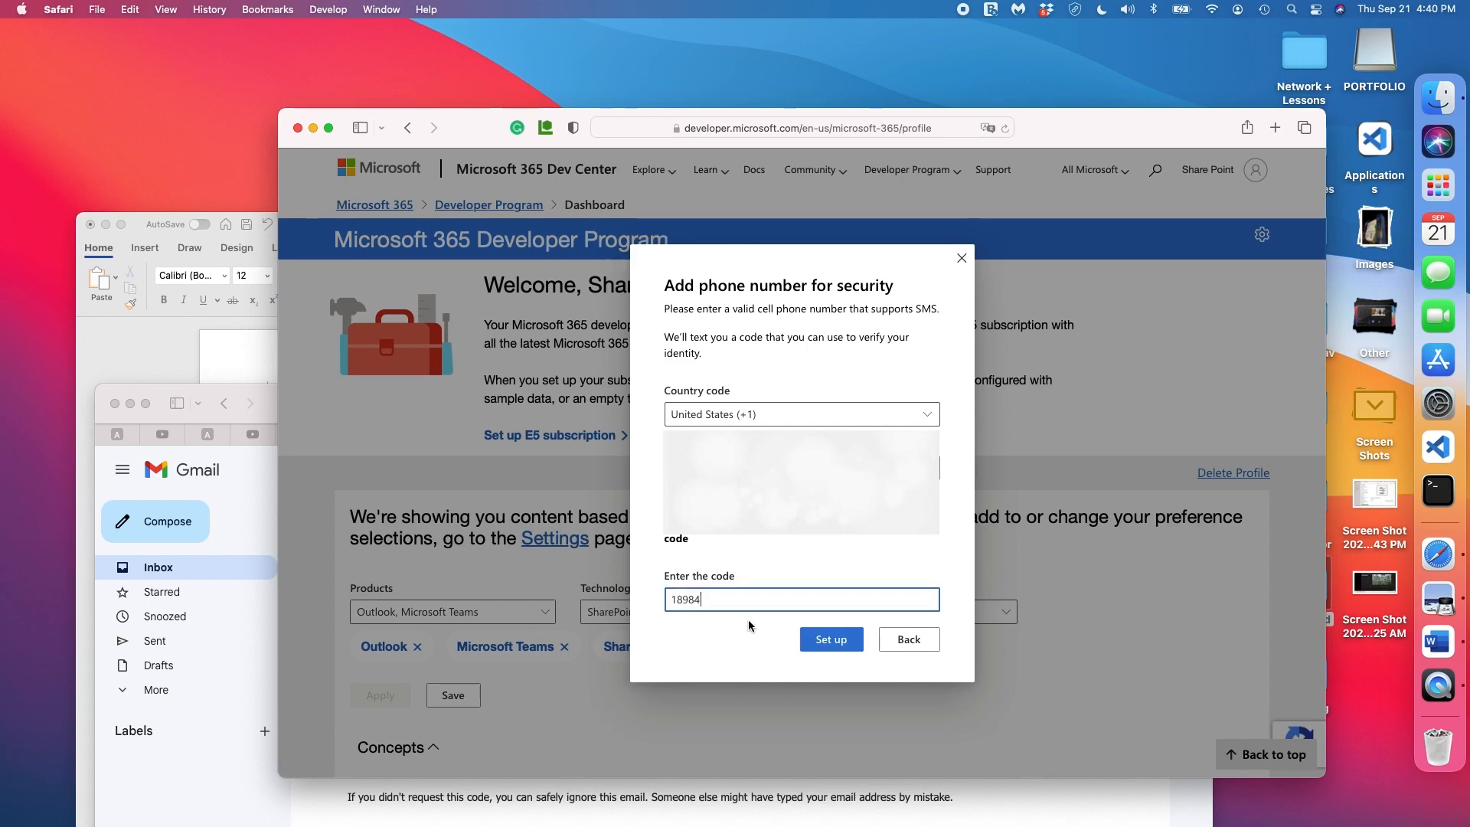
left_click(829, 639)
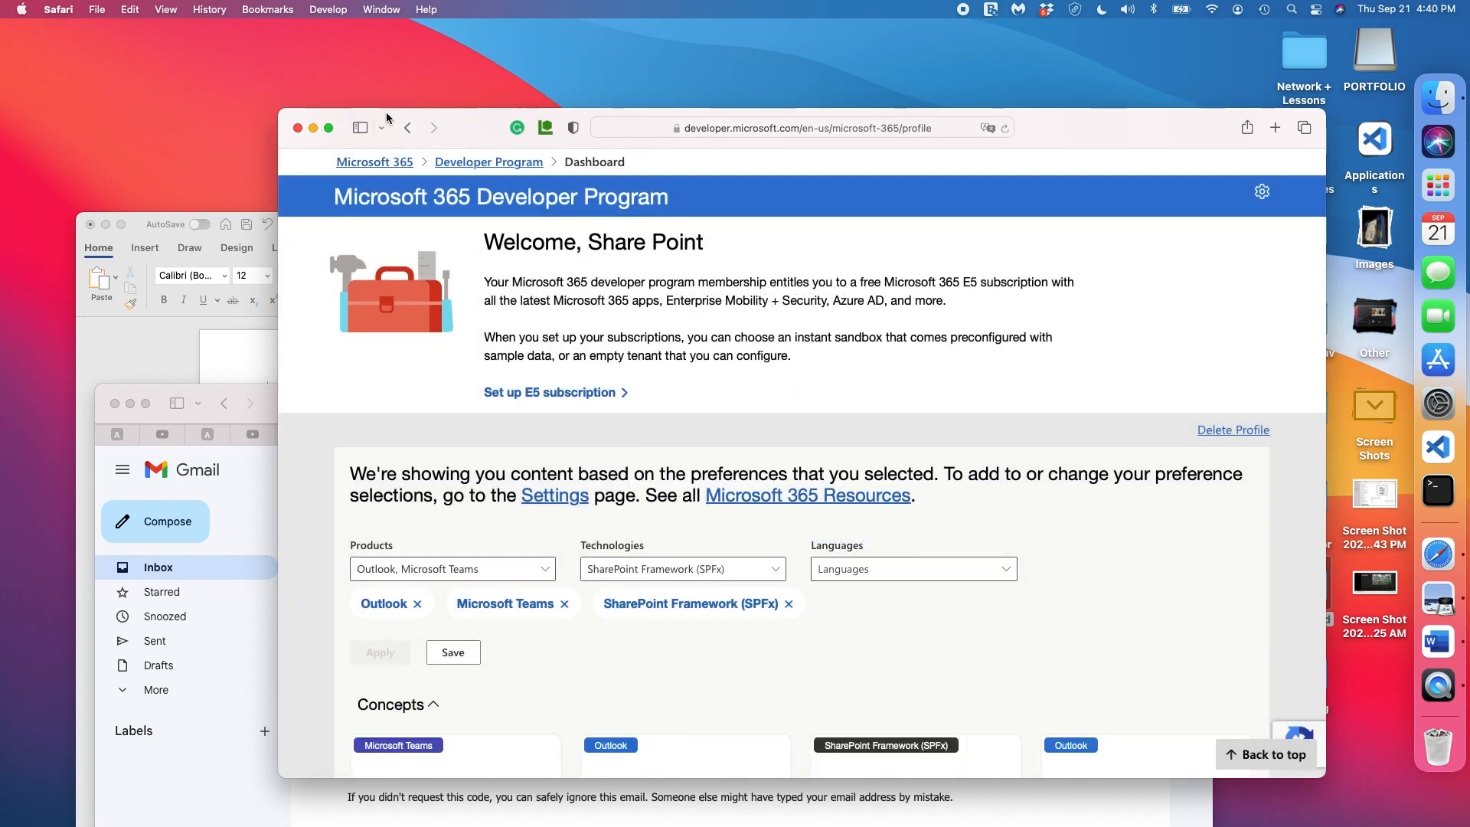
Step: Enlarge the Safari window, postpone the E5 subscription setup with Later, and return to the Developer Program page
left_click_drag(283, 111, 64, 50)
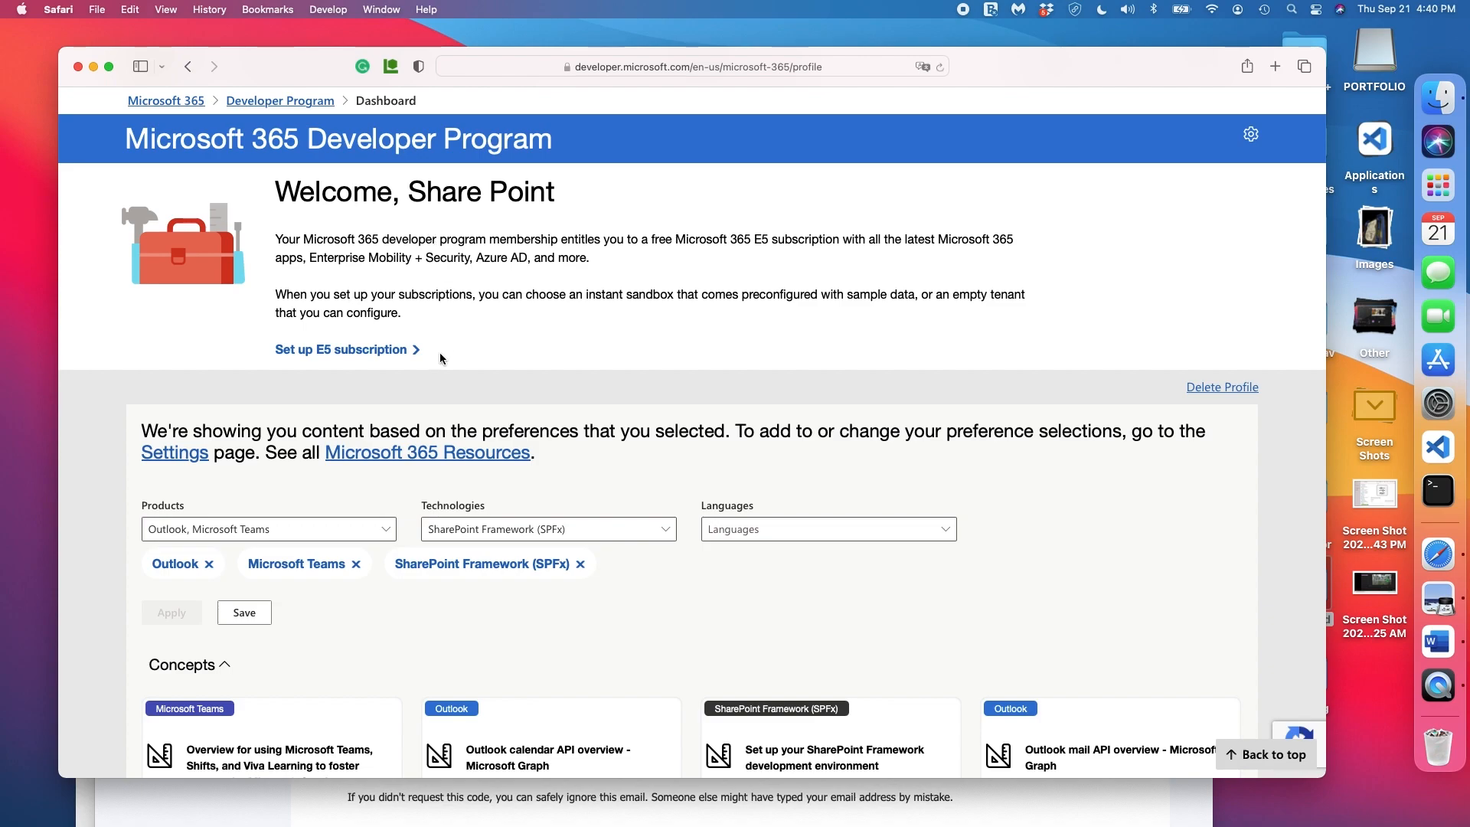
scroll(429, 360, "up", 1)
left_click(381, 375)
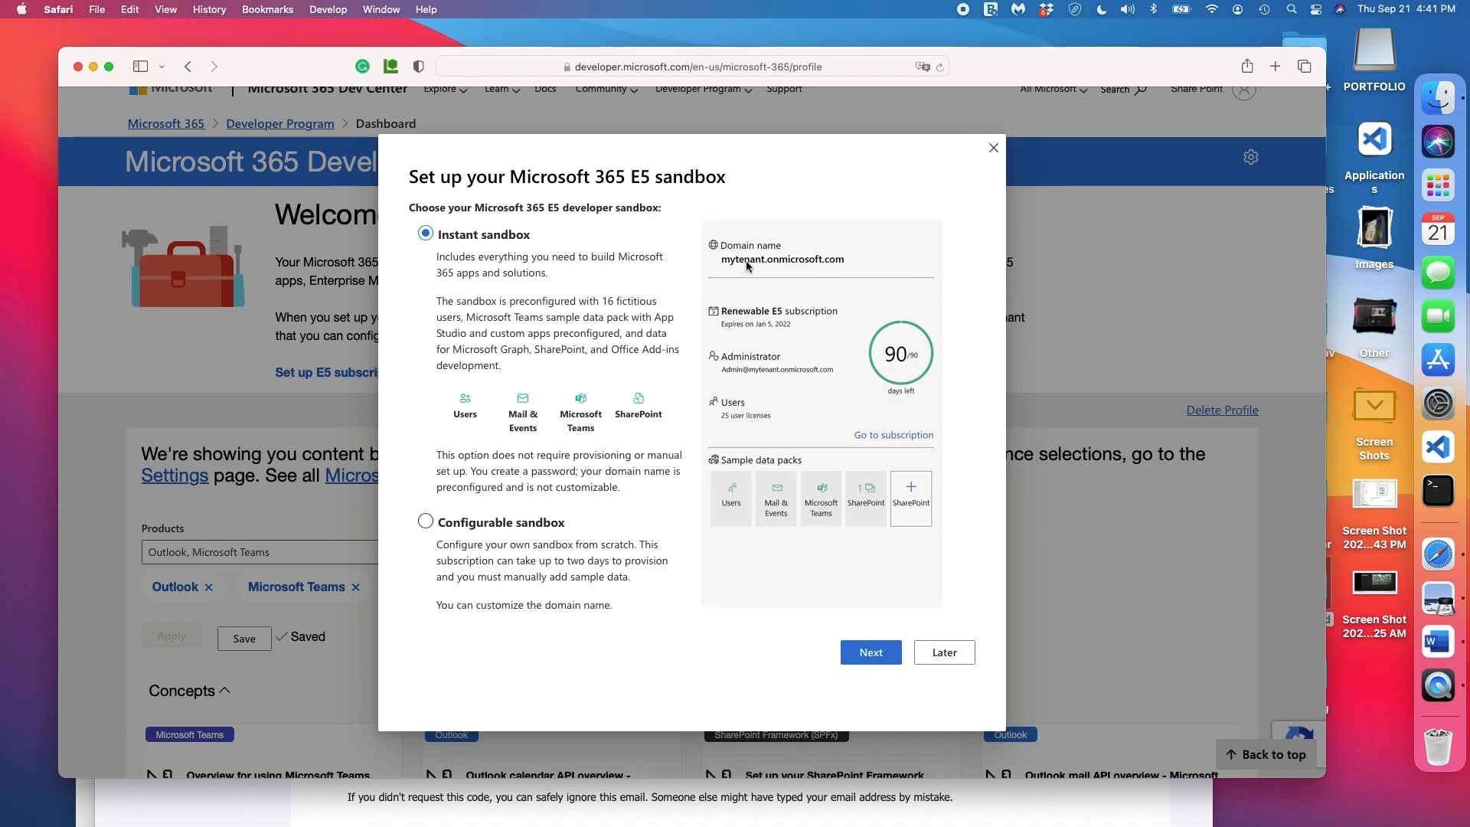
left_click(944, 653)
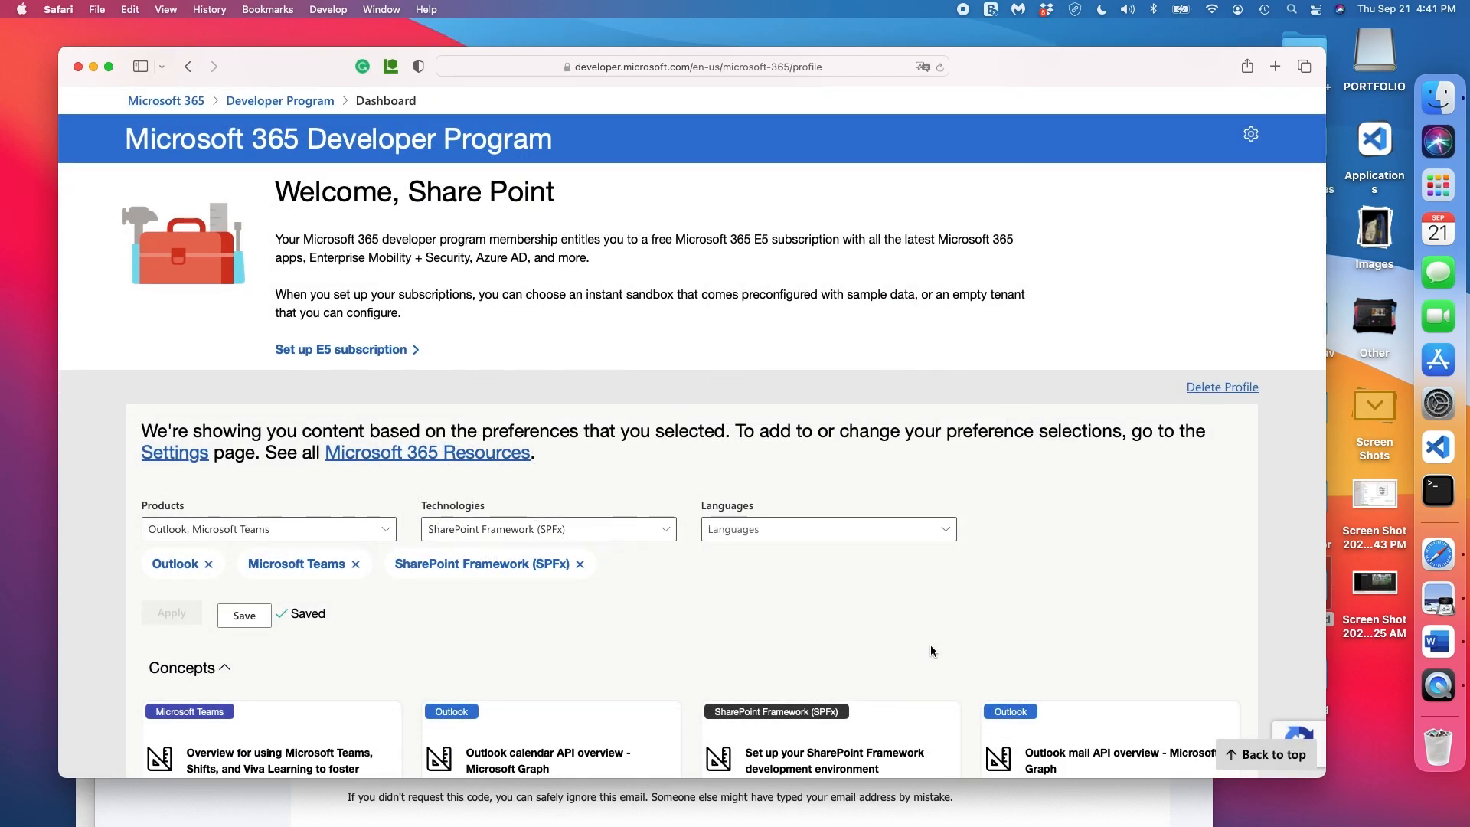
left_click(283, 137)
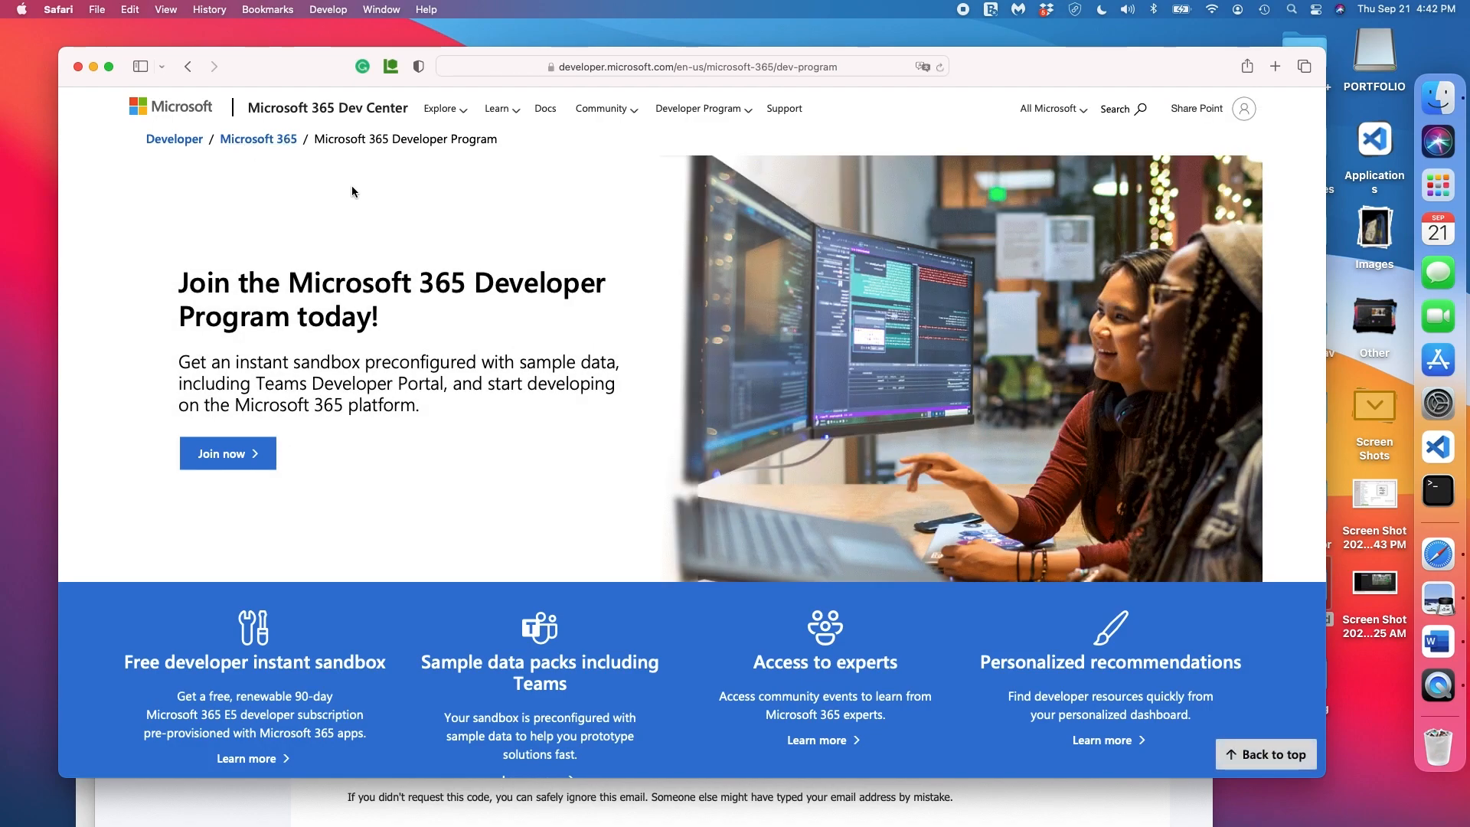
Step: Return to the Dev Center dashboard and open the Renewable E5 subscription's sign-in page in a new tab
left_click(188, 69)
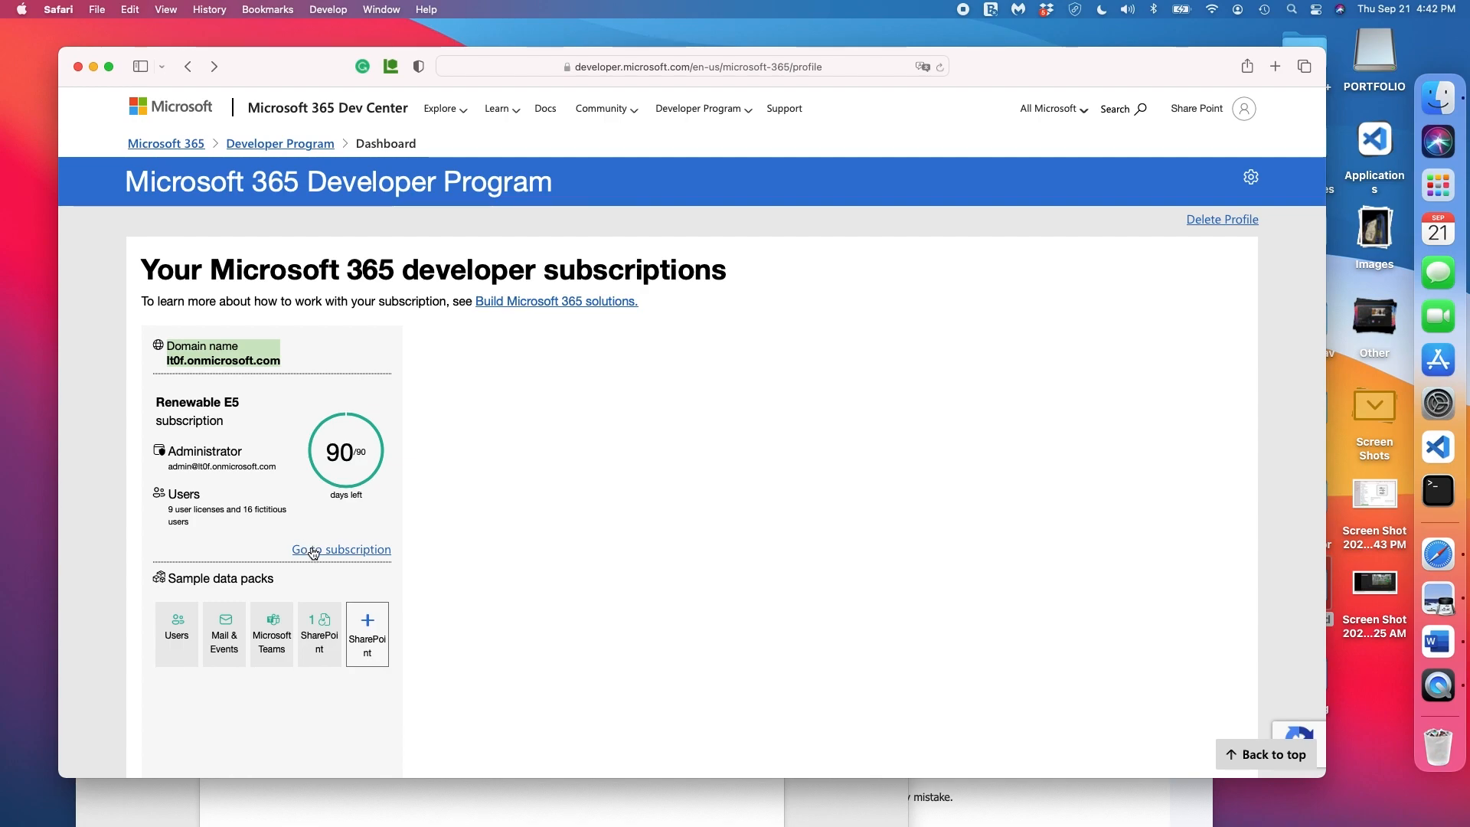
left_click(313, 551)
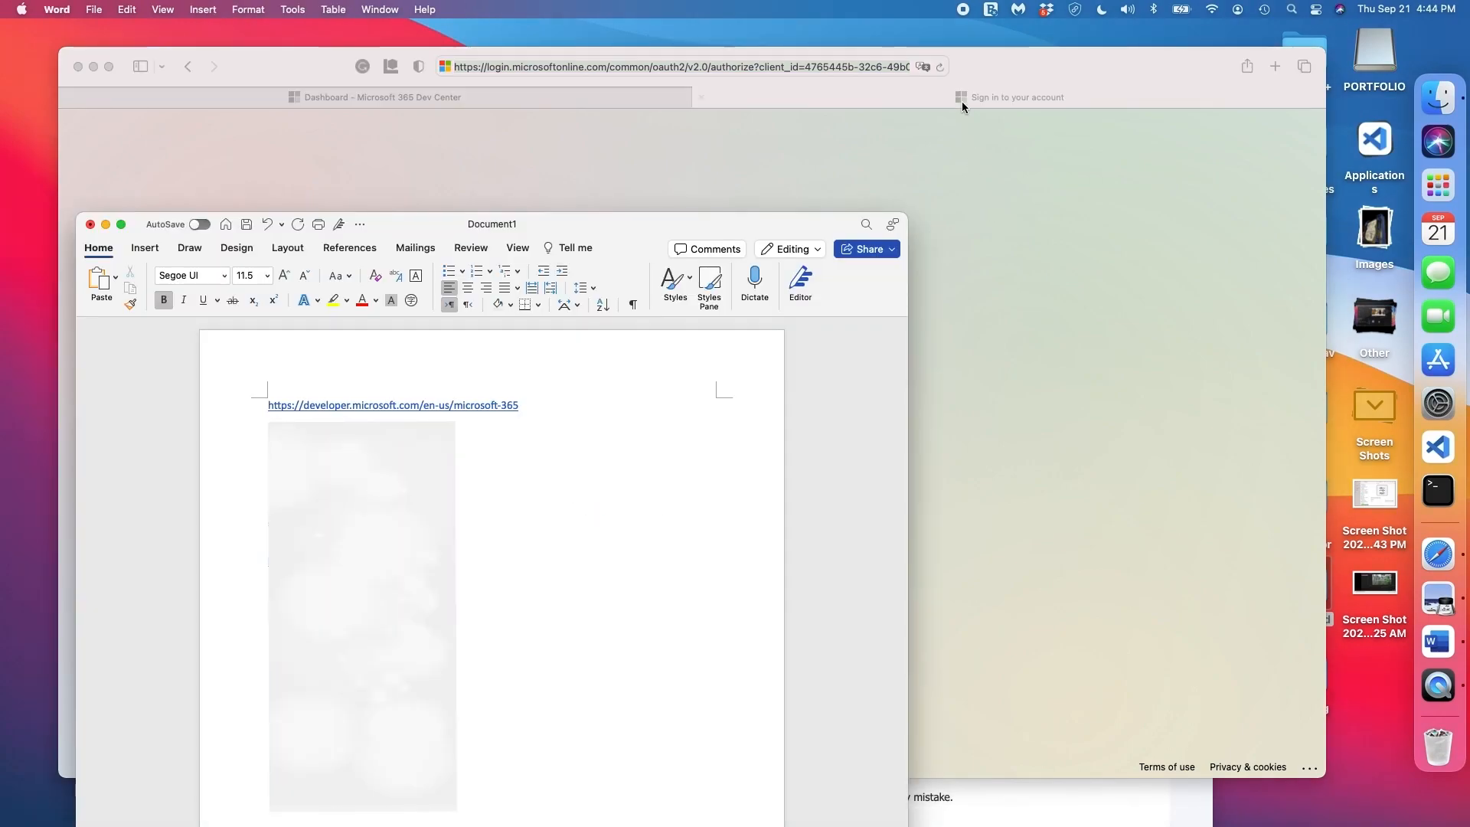
Step: Sign in with the admin password, save it in the browser, postpone MFA setup, and stay signed in
left_click(967, 99)
left_click(795, 530)
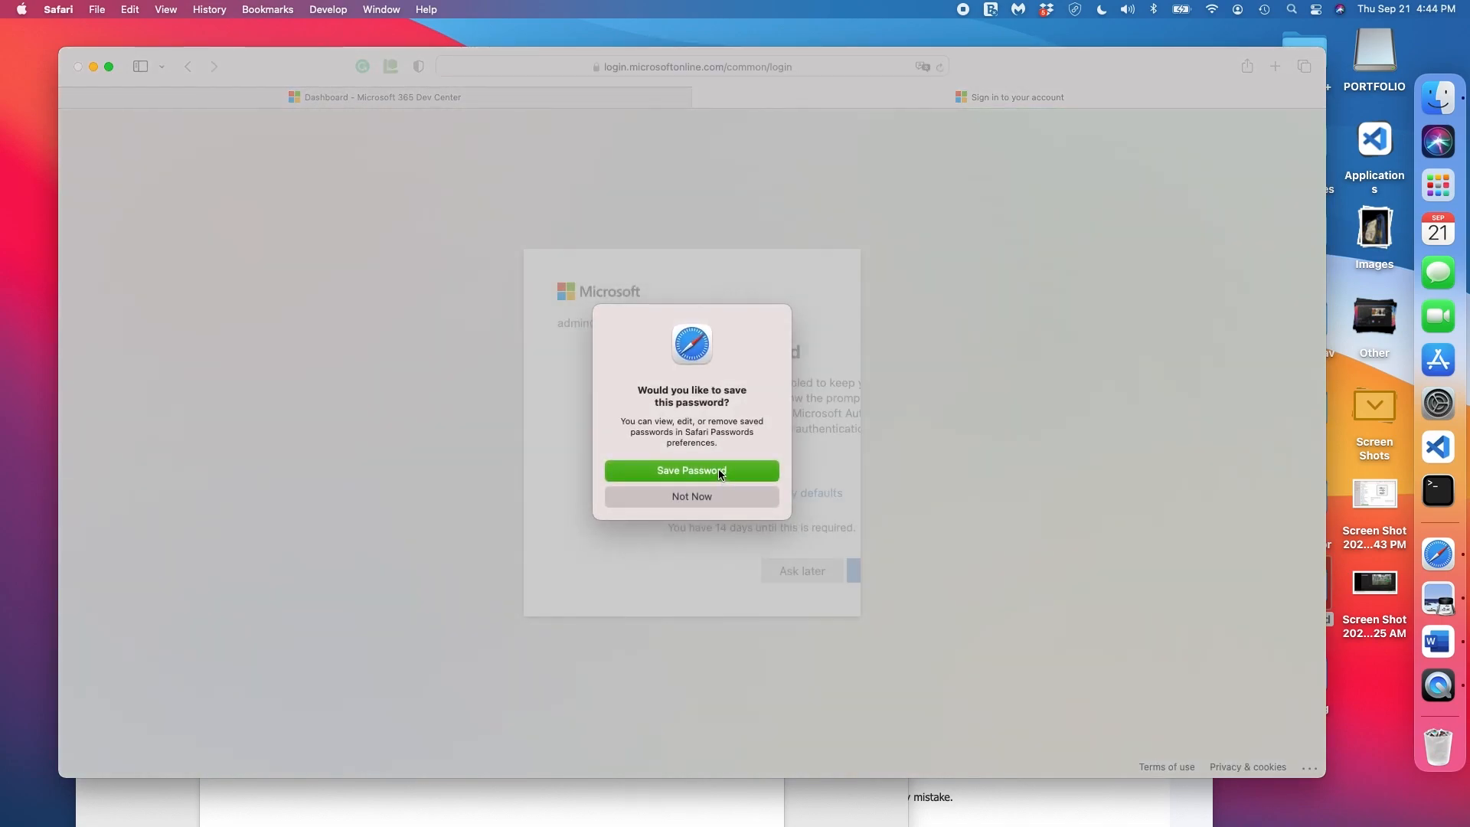
left_click(718, 472)
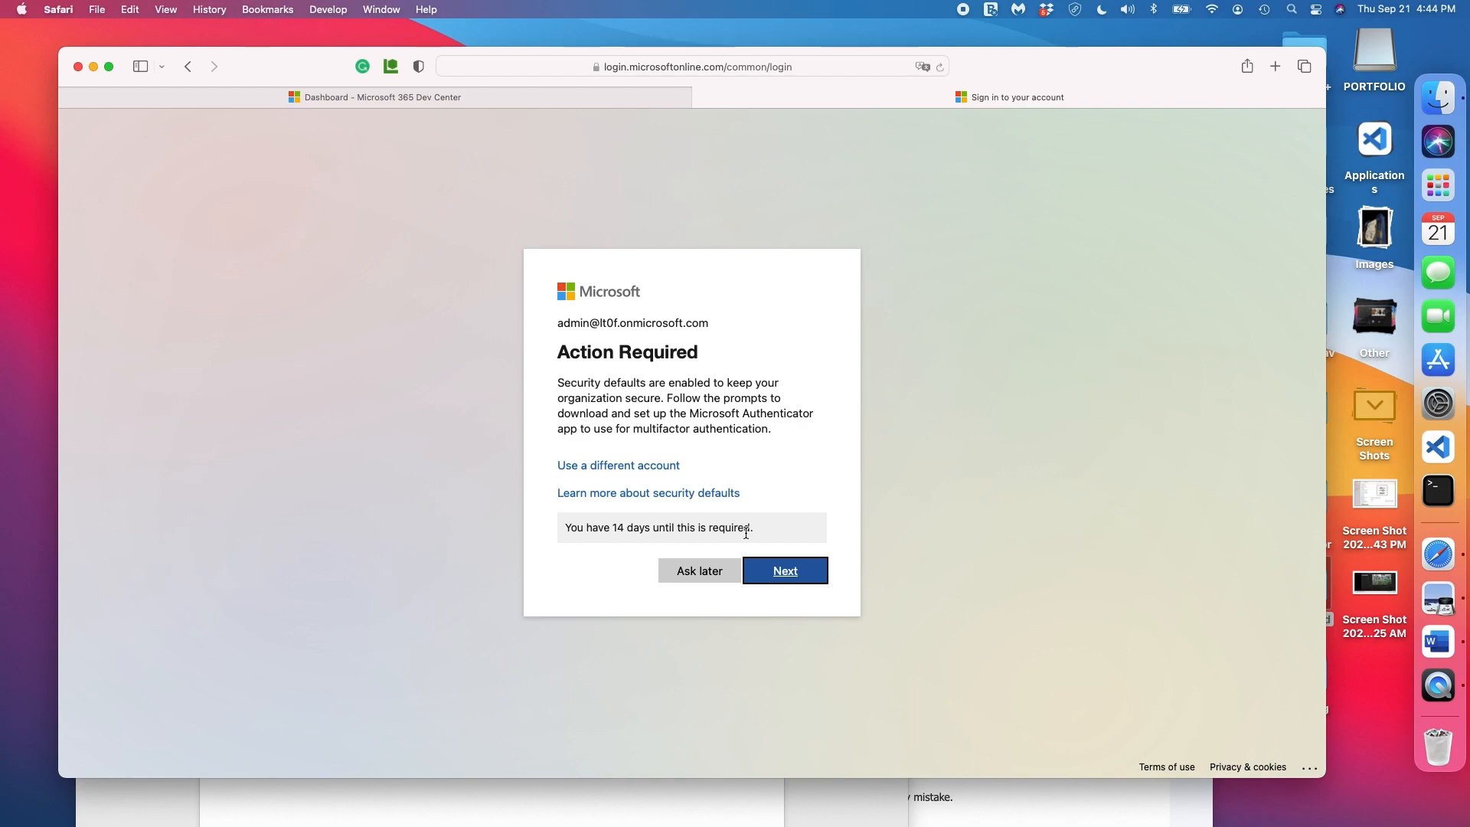
left_click(705, 573)
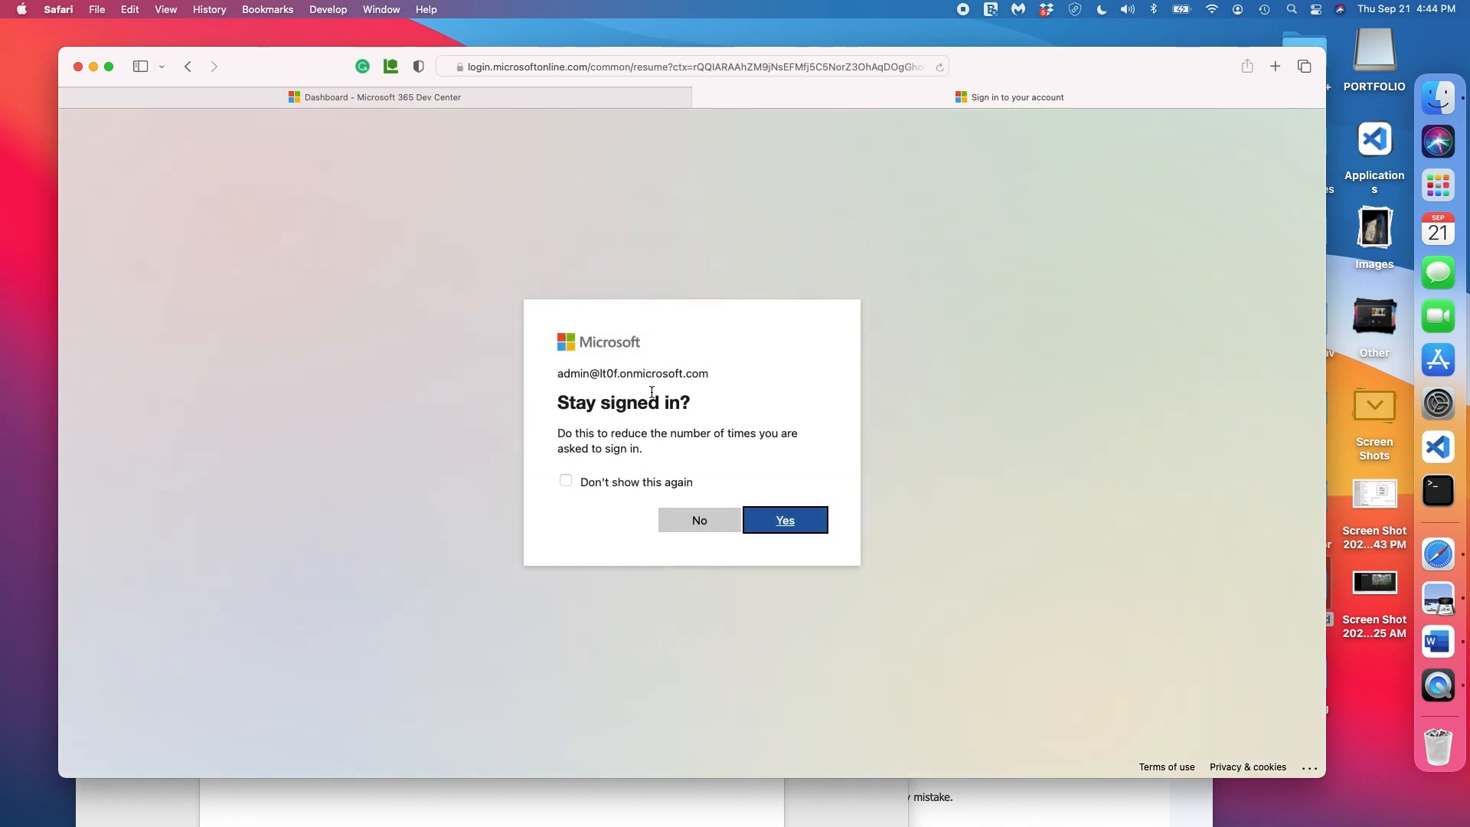
left_click(778, 524)
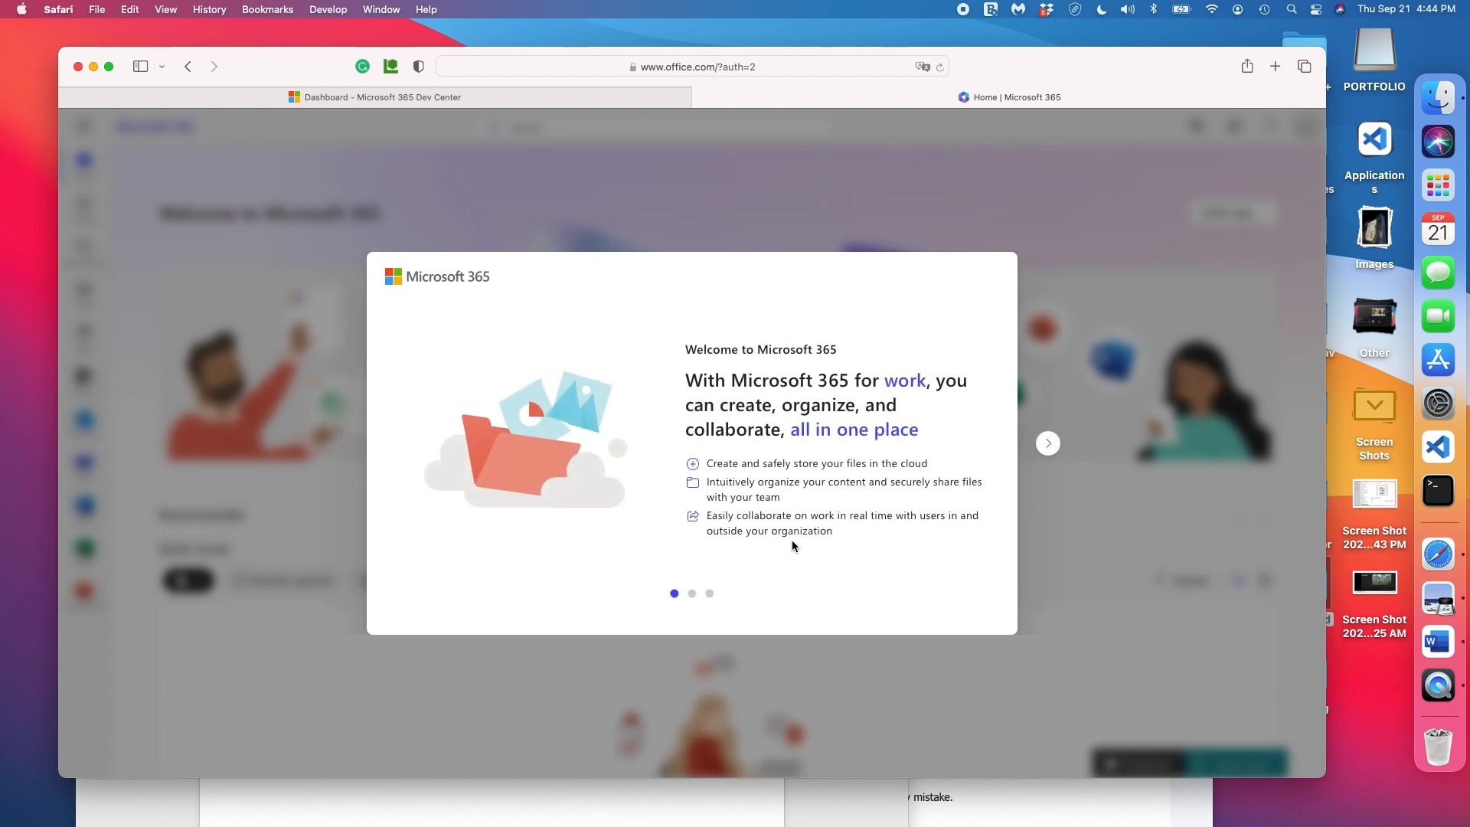
Step: Page through and dismiss the welcome tour, then bring up the Microsoft 365 app launcher
left_click(1048, 443)
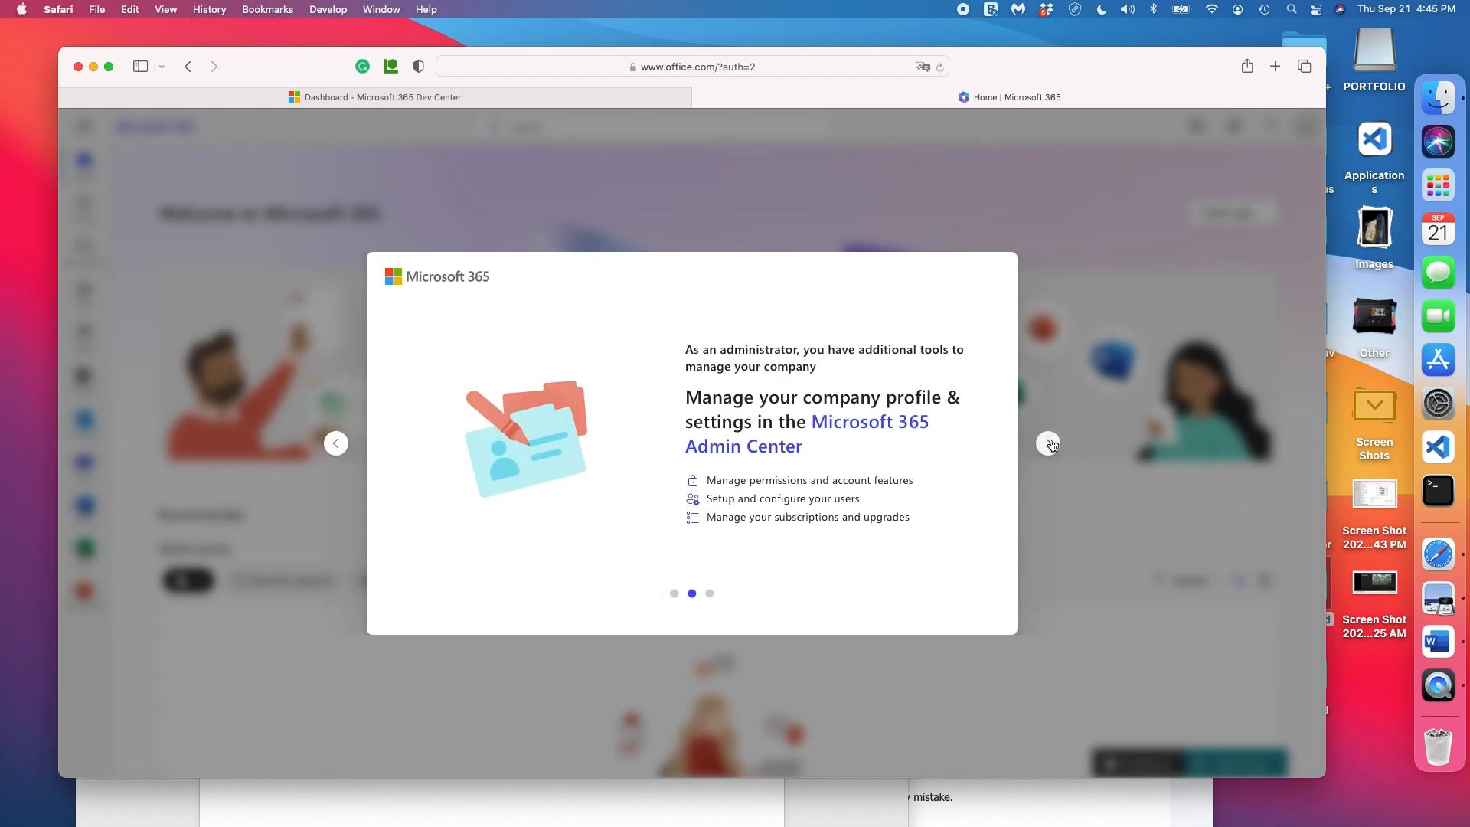
left_click(1049, 444)
left_click(1049, 443)
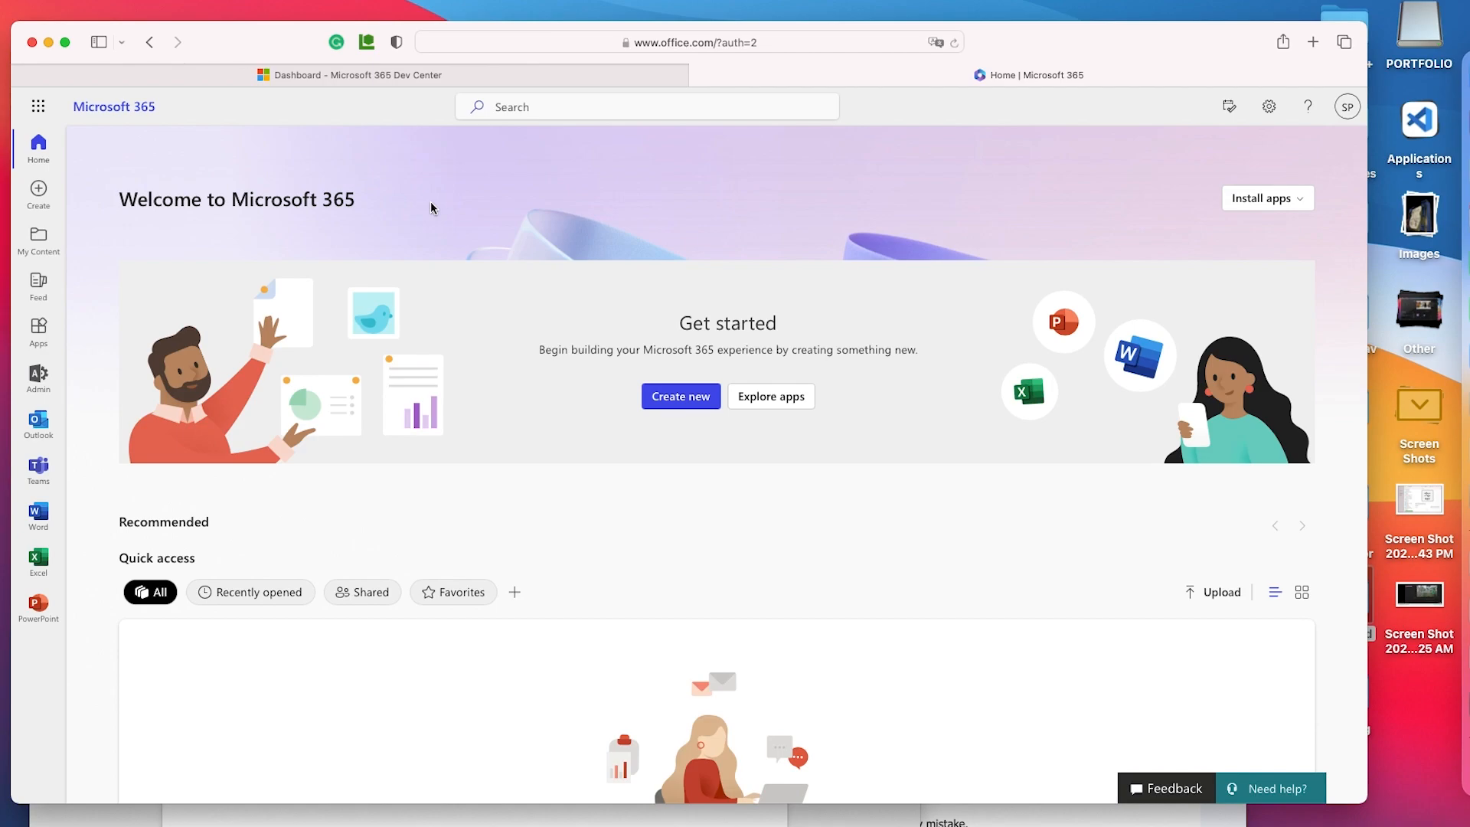
left_click(38, 108)
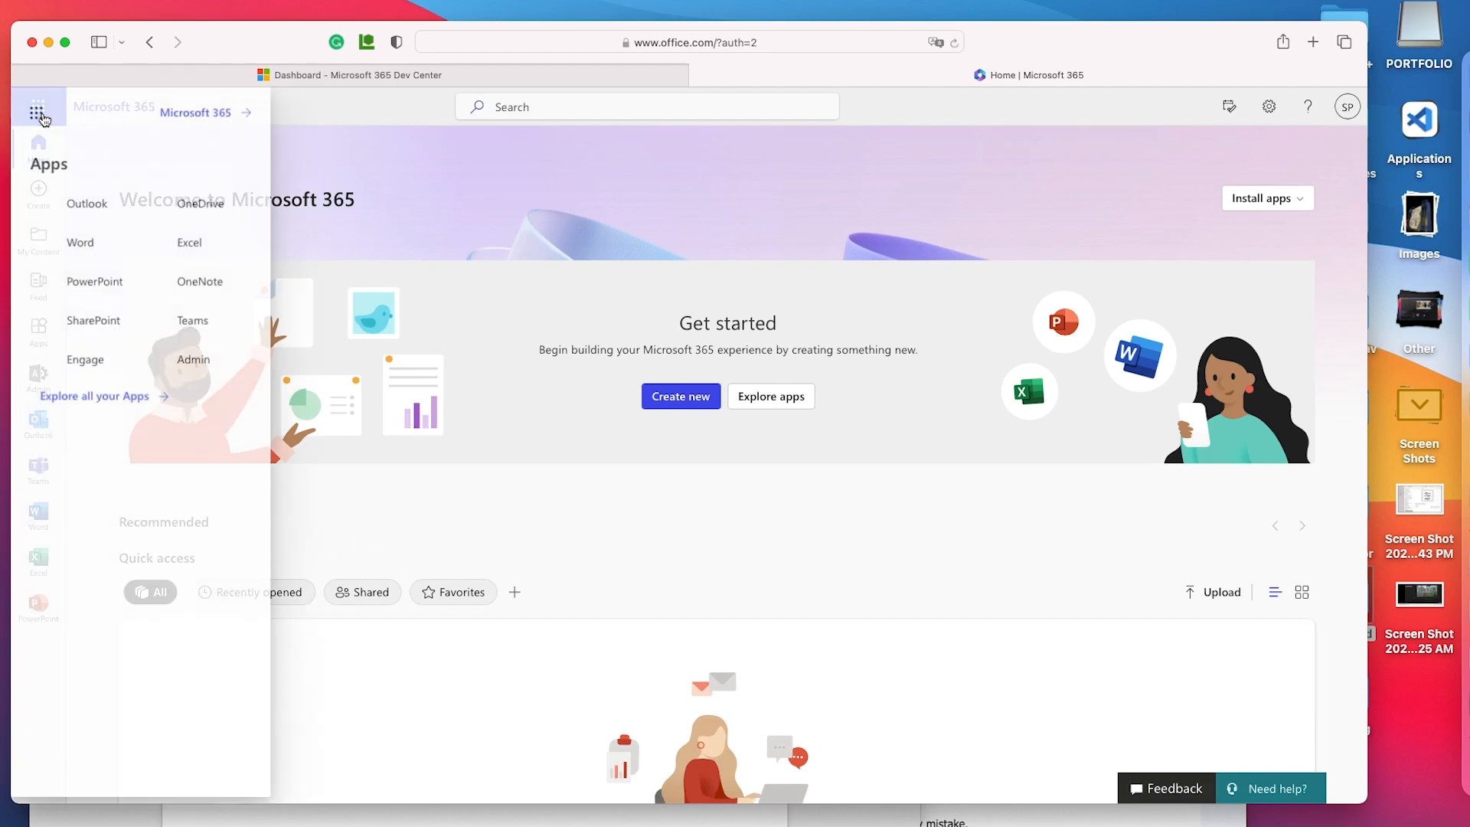